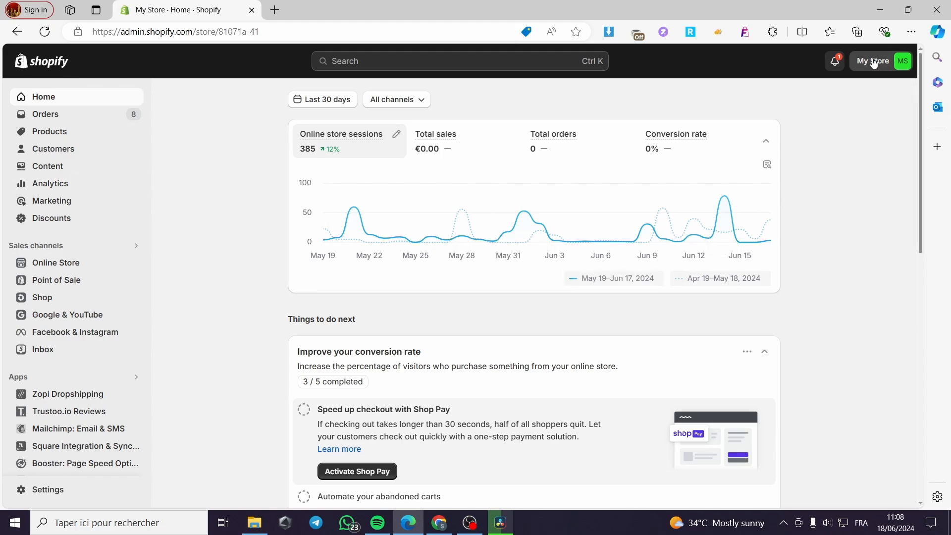
- Open the "sweater 2" product from the store's product list
click(50, 138)
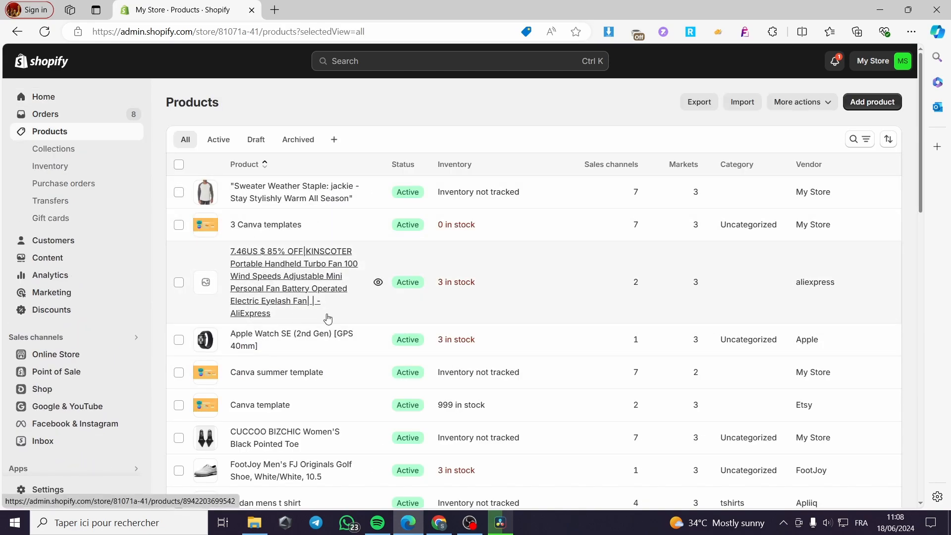
scroll(326, 317, down, 2)
scroll(328, 318, down, 3)
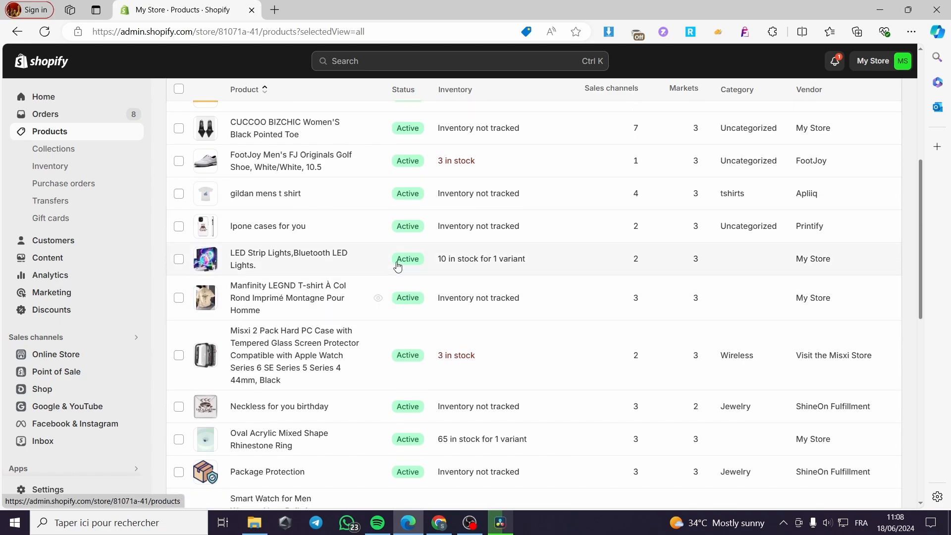
scroll(308, 245, down, 7)
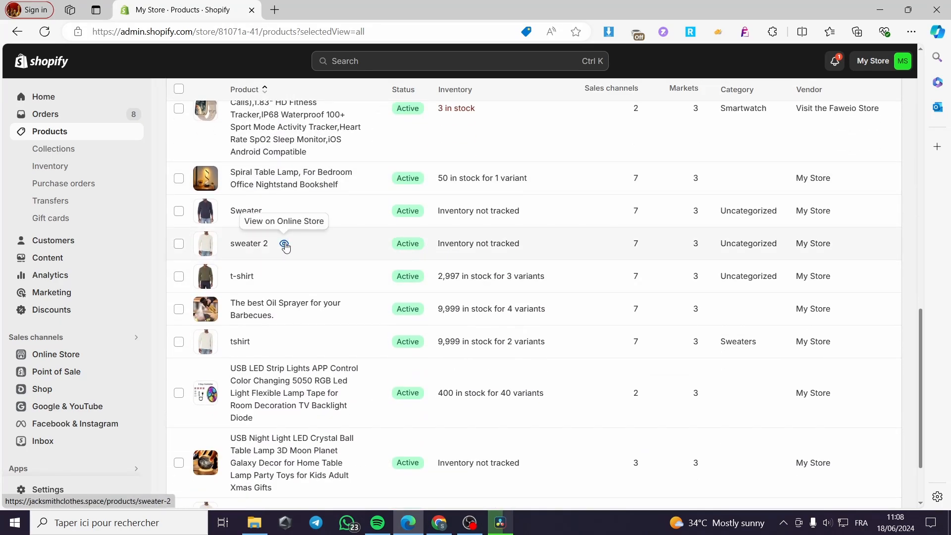
click(245, 246)
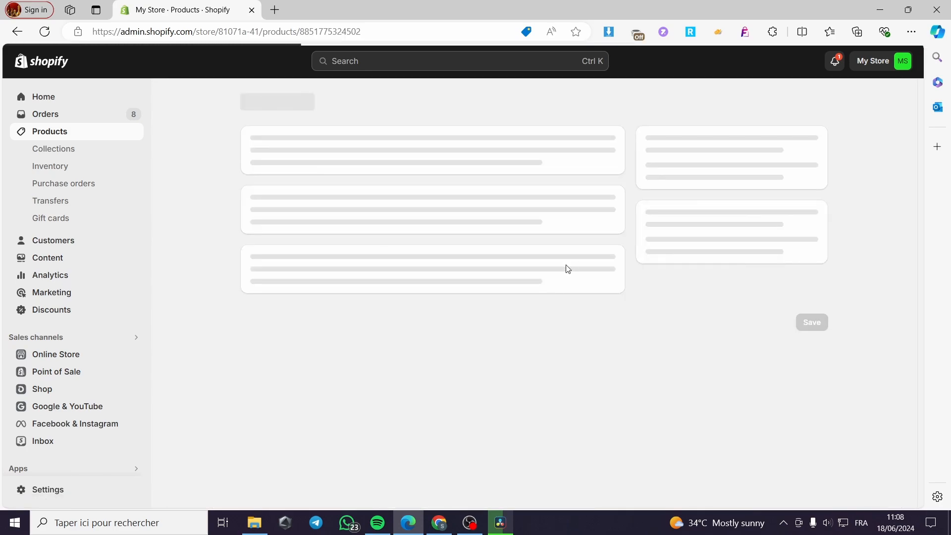
- Remove the product's existing Color option together with its white, beige and grey values
scroll(510, 282, down, 7)
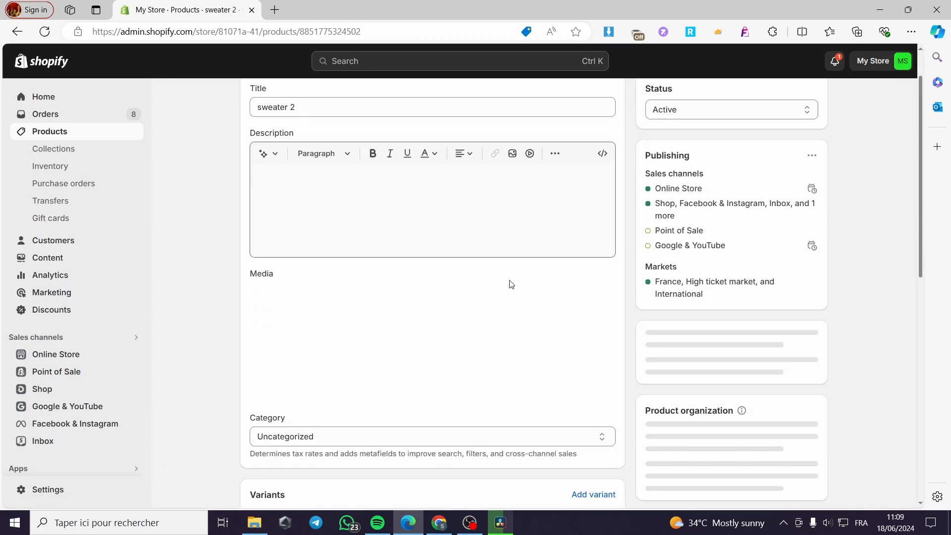
scroll(355, 275, up, 7)
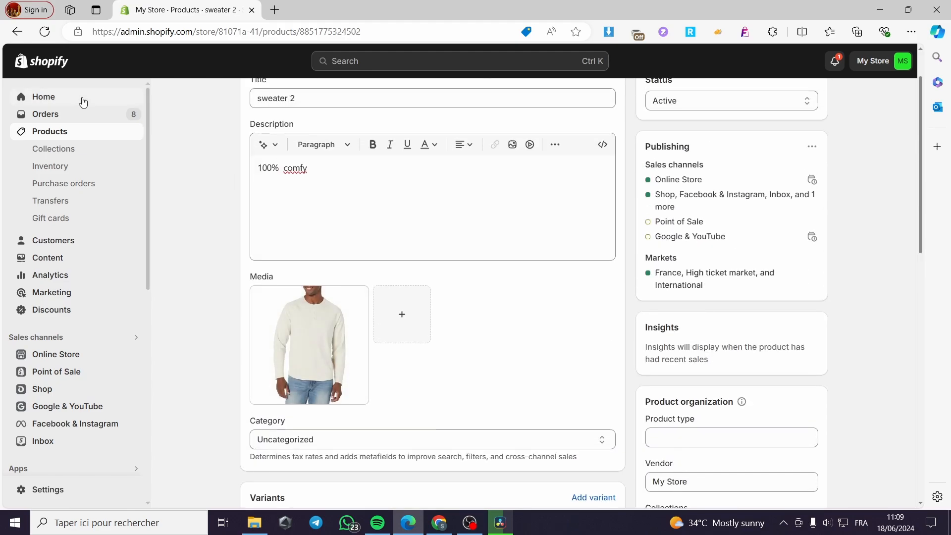
scroll(369, 270, down, 5)
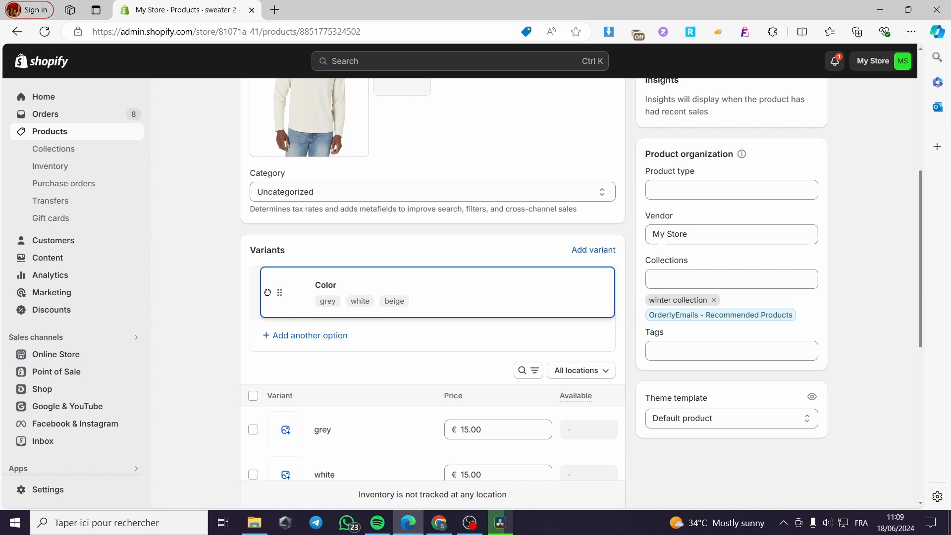
click(591, 285)
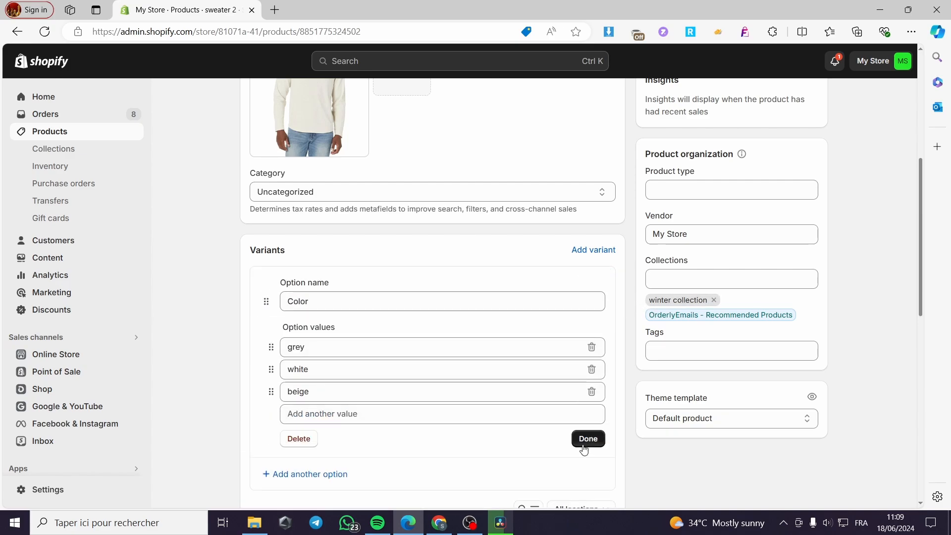
click(591, 392)
click(591, 369)
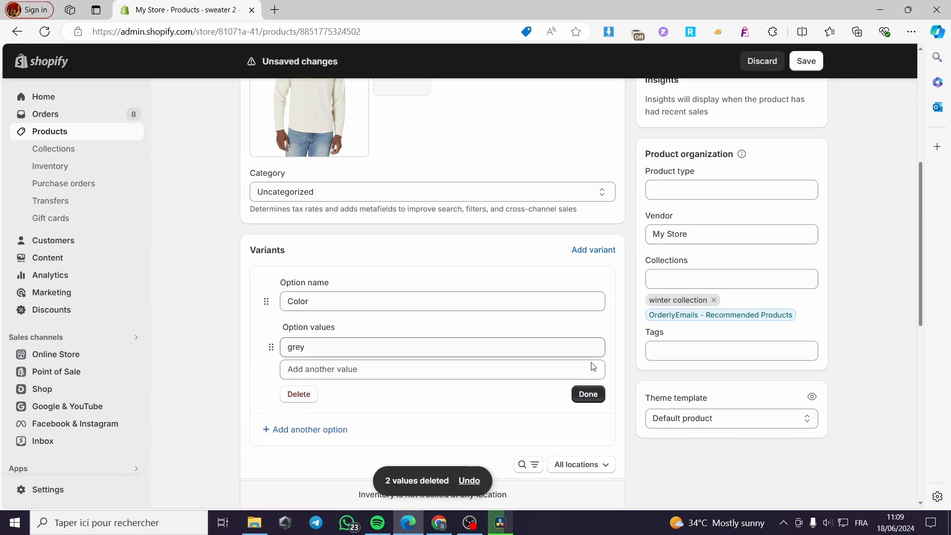
click(299, 394)
- Add a variant option named Size to the product
scroll(333, 384, down, 3)
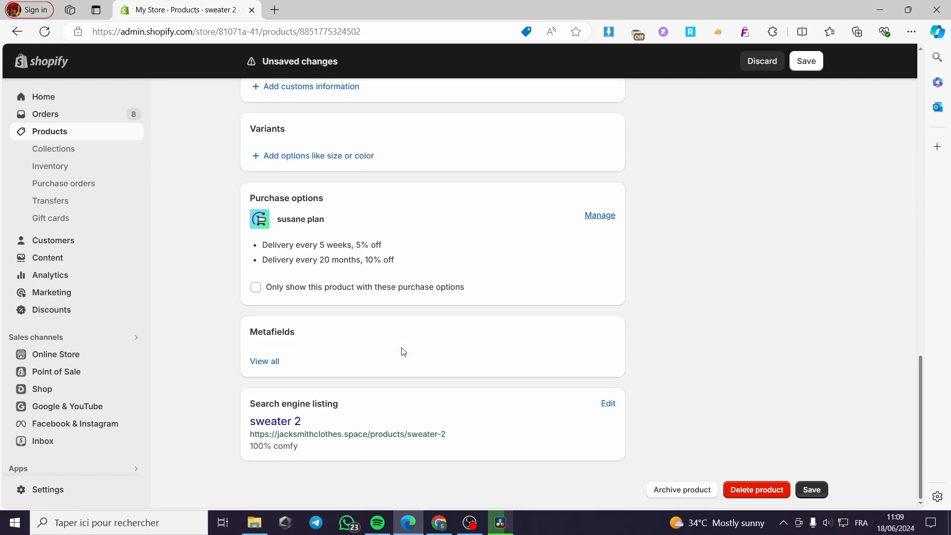
scroll(403, 353, up, 5)
scroll(376, 271, up, 8)
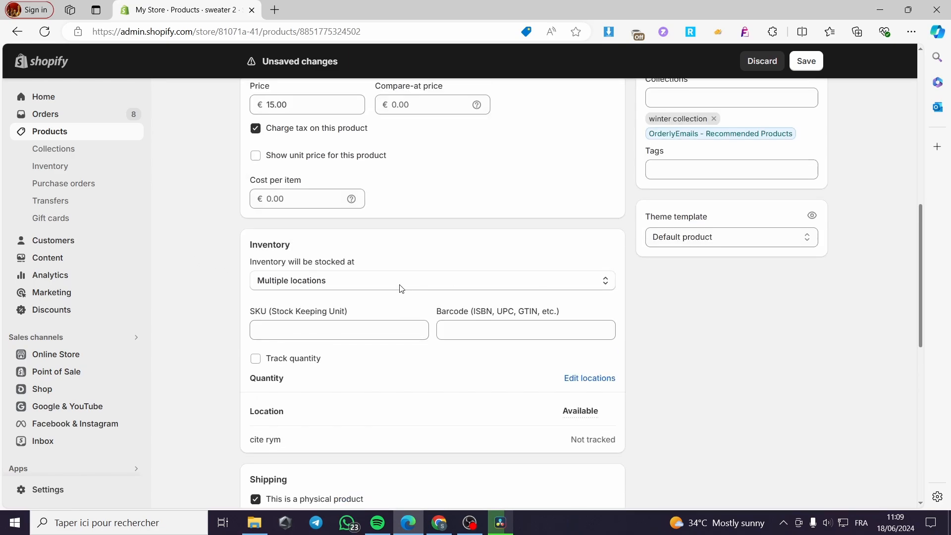
scroll(418, 272, down, 8)
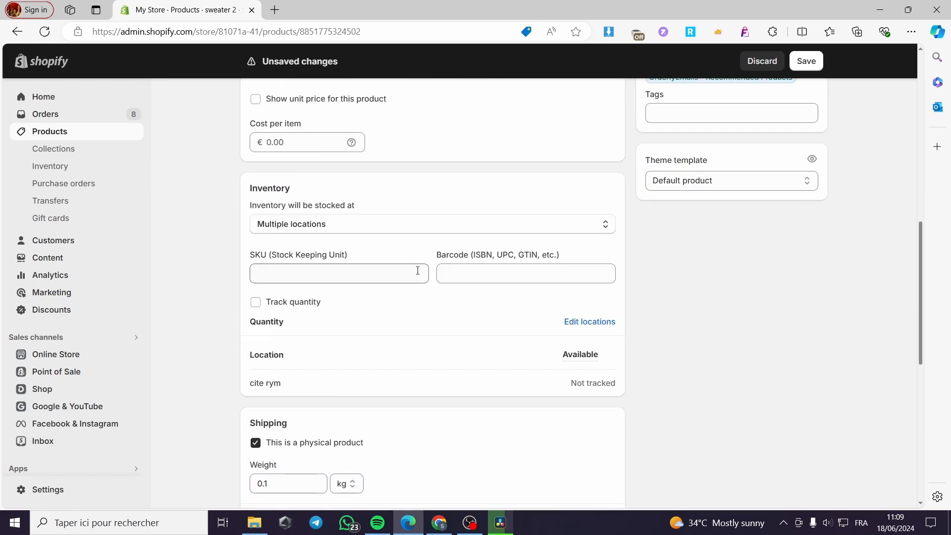
scroll(326, 276, down, 1)
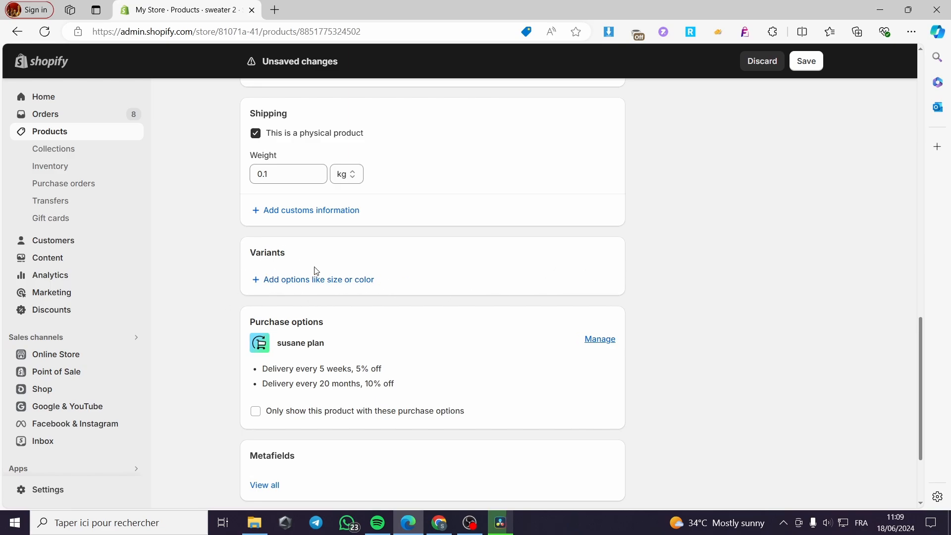
scroll(316, 271, up, 8)
scroll(433, 295, down, 7)
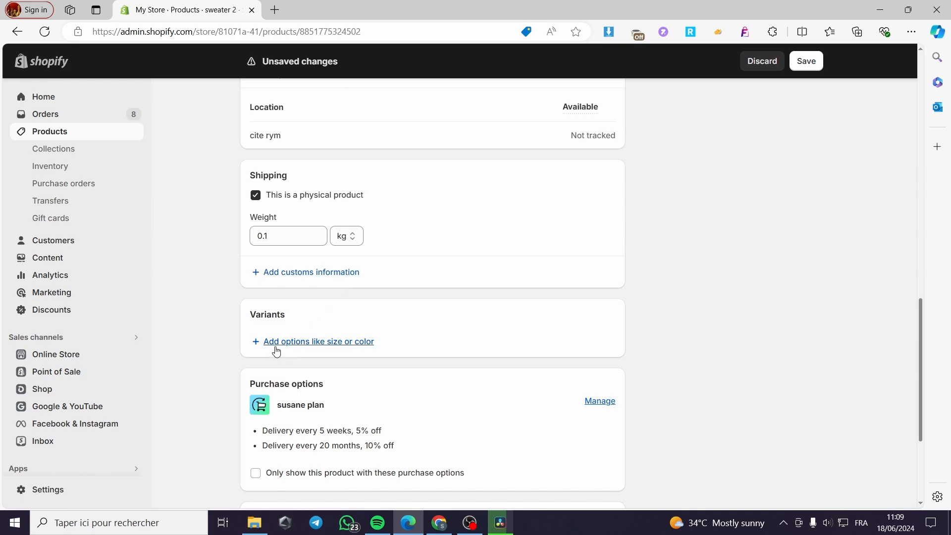
click(300, 348)
scroll(374, 325, down, 2)
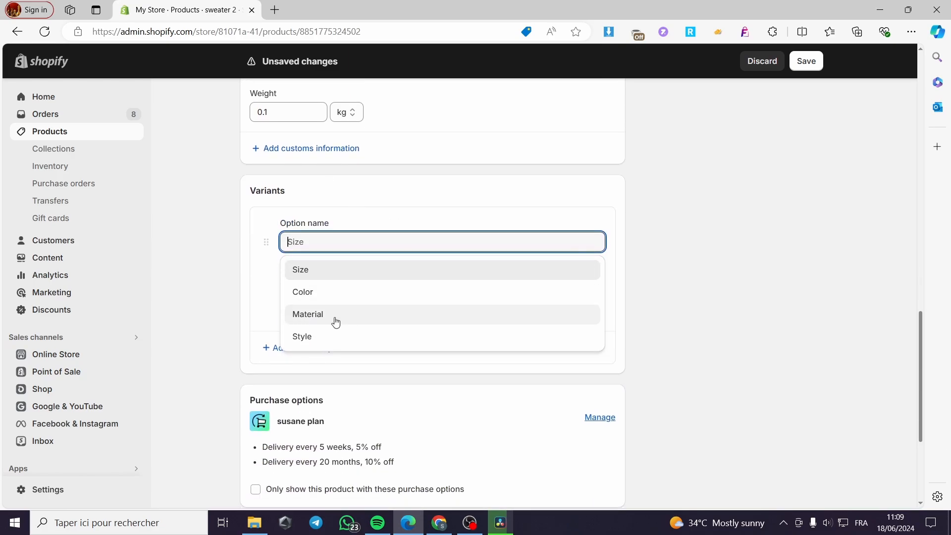
click(346, 276)
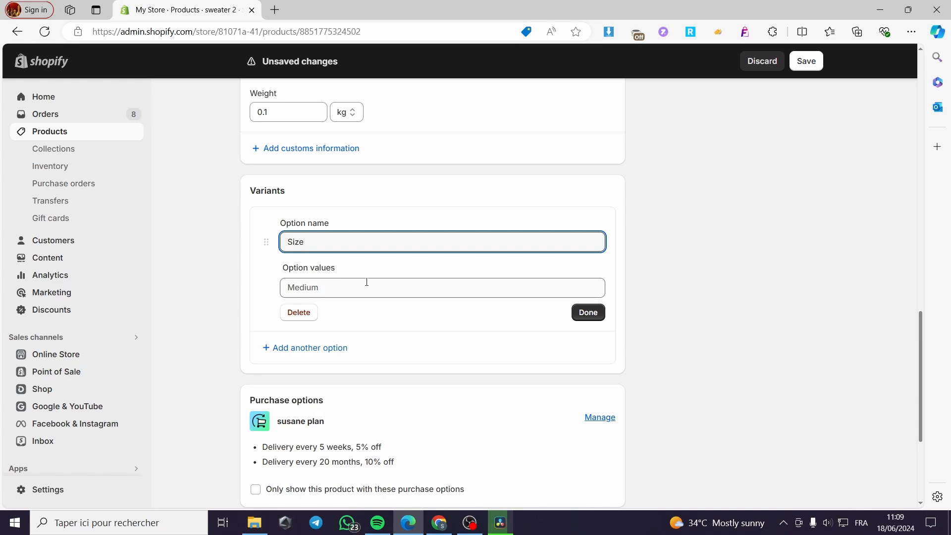
- Enter S, M and L as the Size option's values and finish editing that option
click(333, 287)
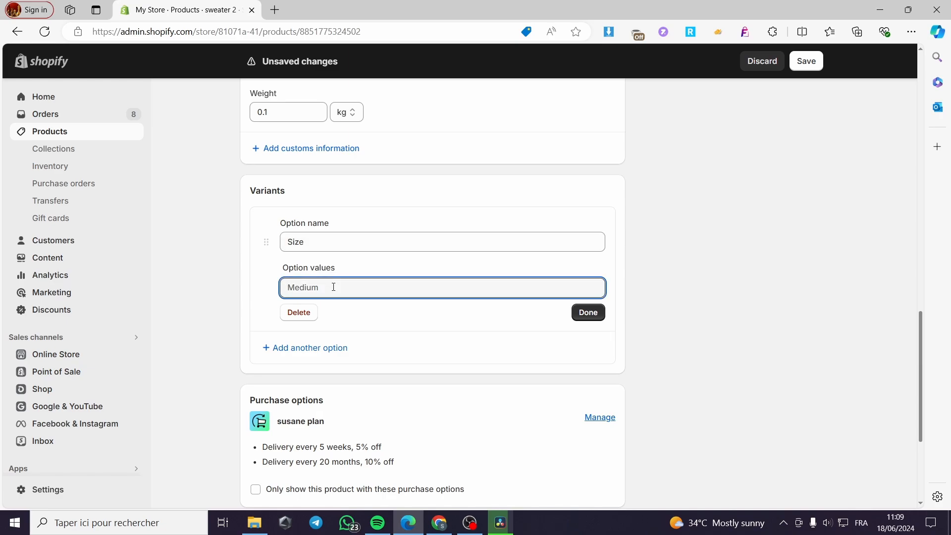
text(S)
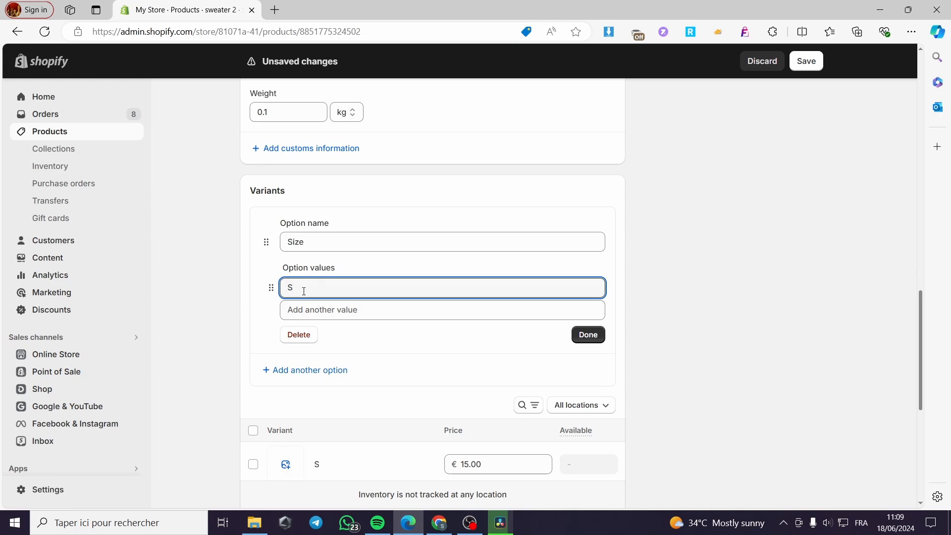
click(349, 310)
text(M)
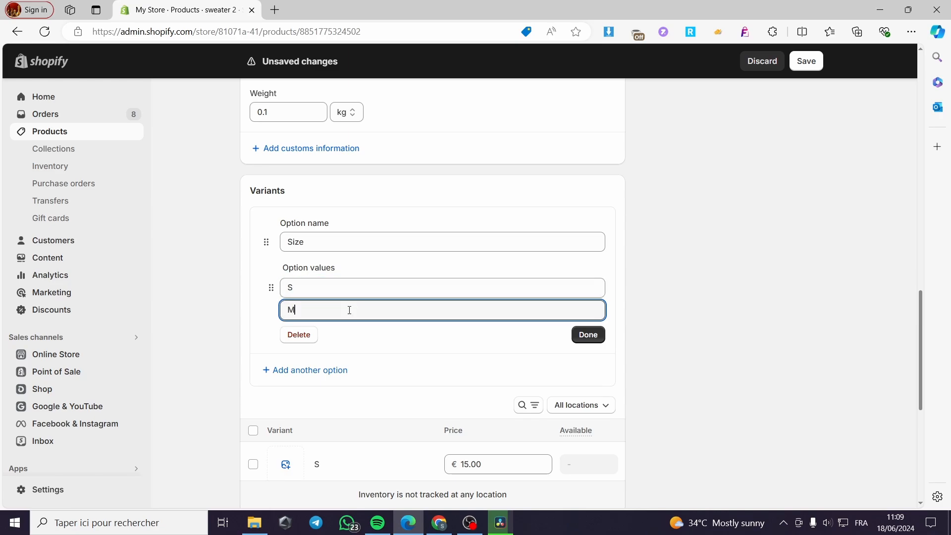
click(339, 334)
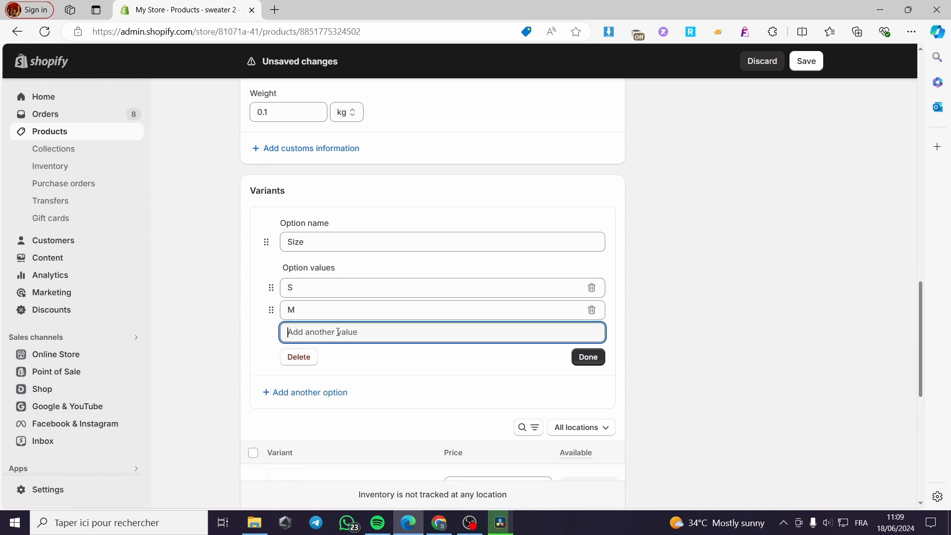
text(L)
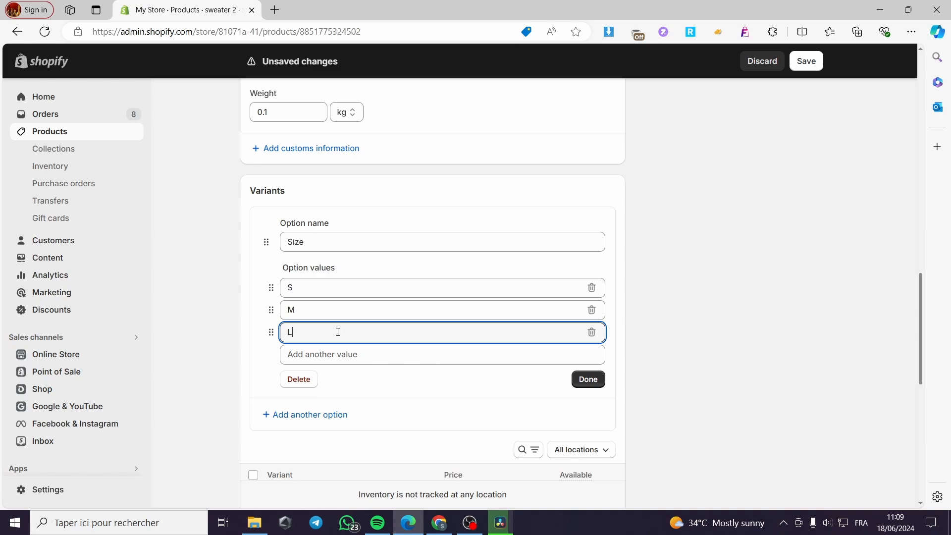
click(588, 379)
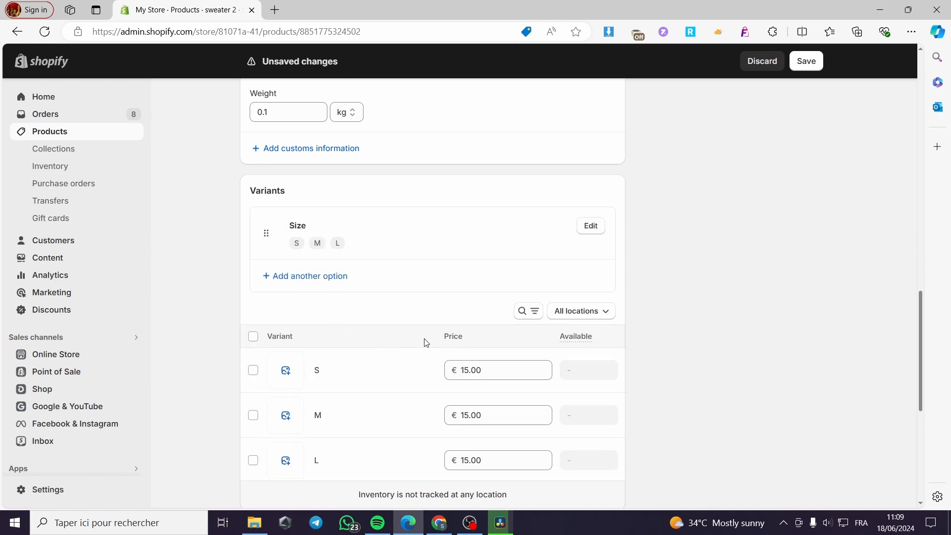
- Add a second variant option named Color below Size
scroll(424, 327, down, 3)
scroll(376, 198, up, 1)
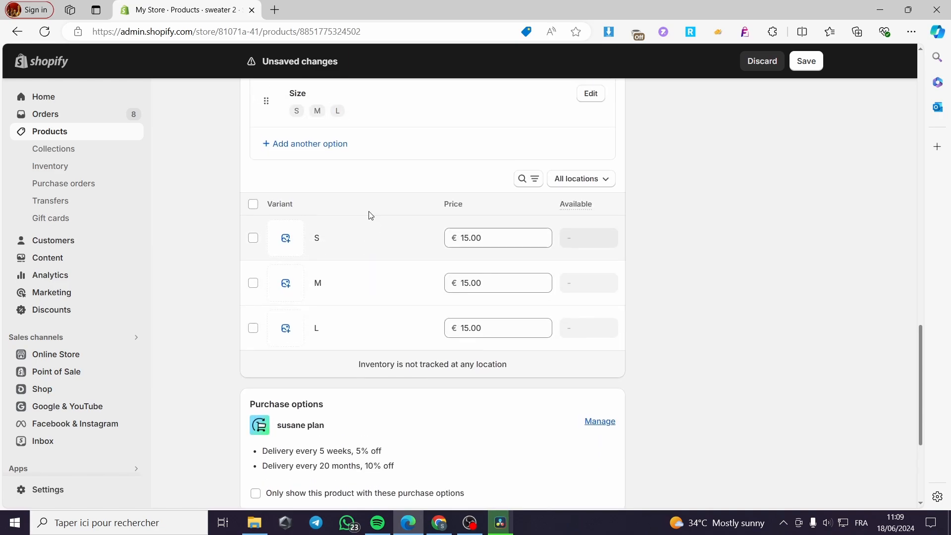
scroll(490, 319, up, 2)
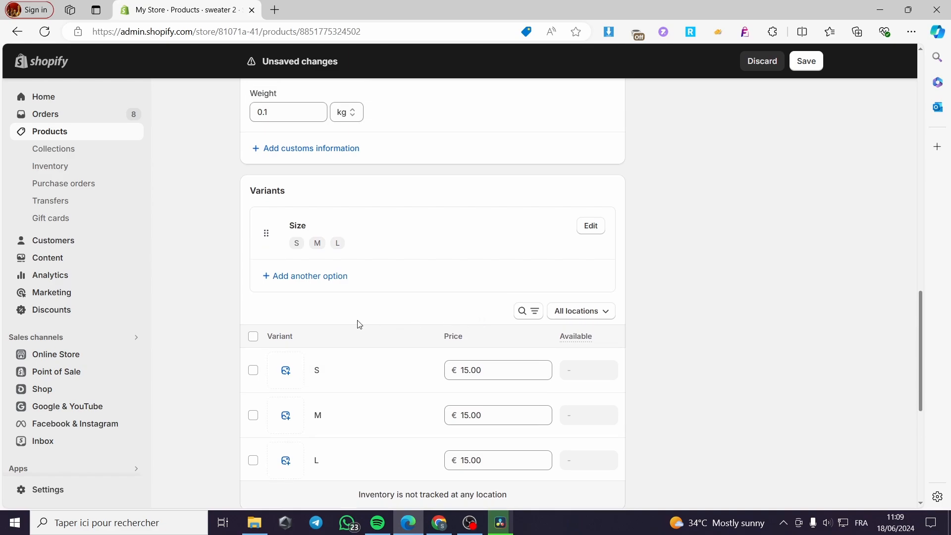
click(313, 276)
click(320, 343)
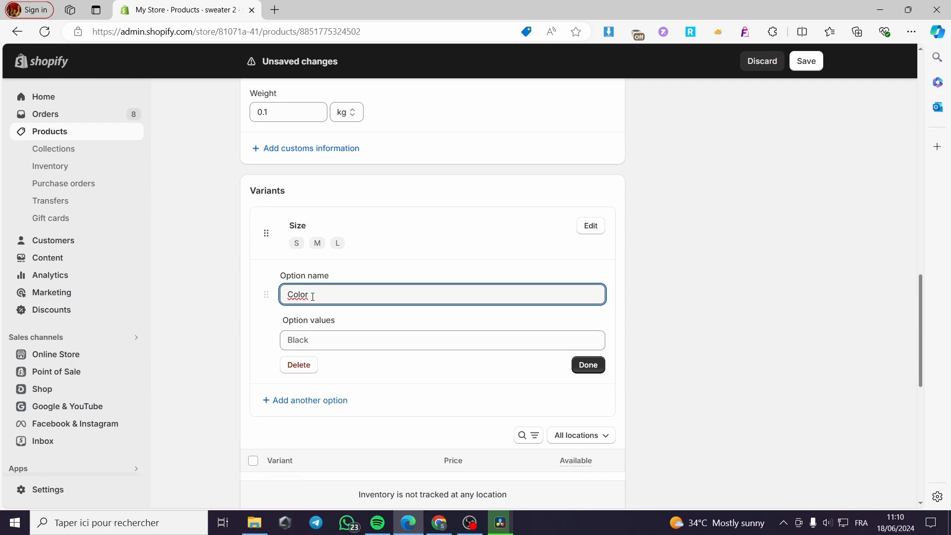
- Enter White, Black and Yellow as the Color option's values and finish editing that option
click(345, 339)
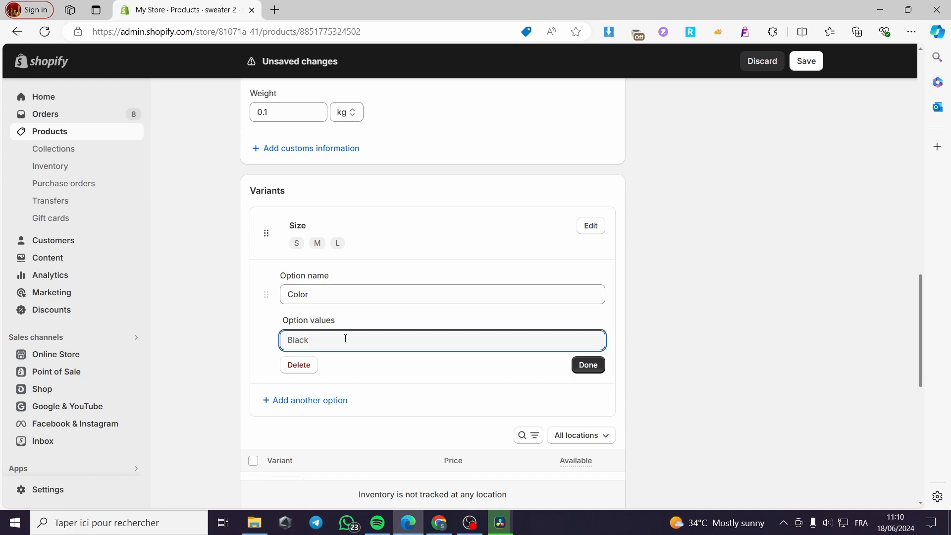
text(White)
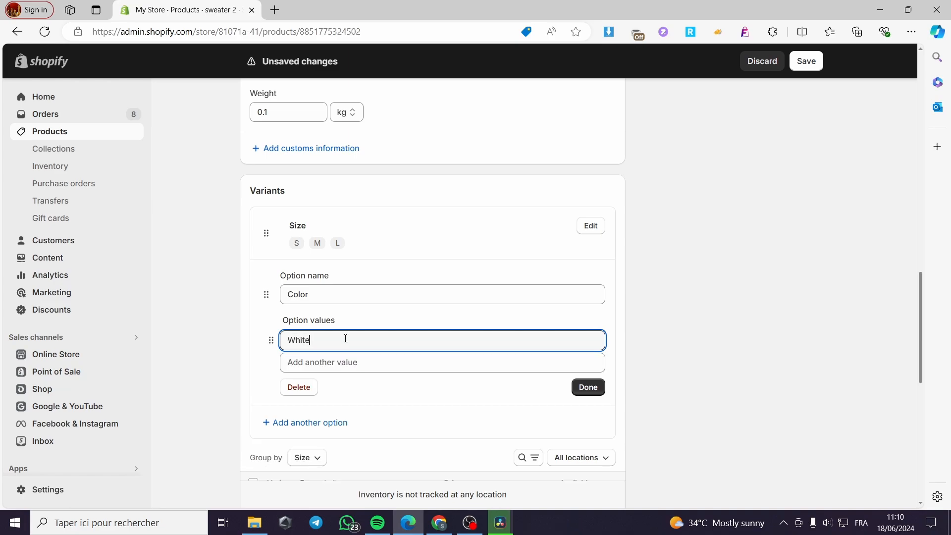
click(299, 366)
text(Black)
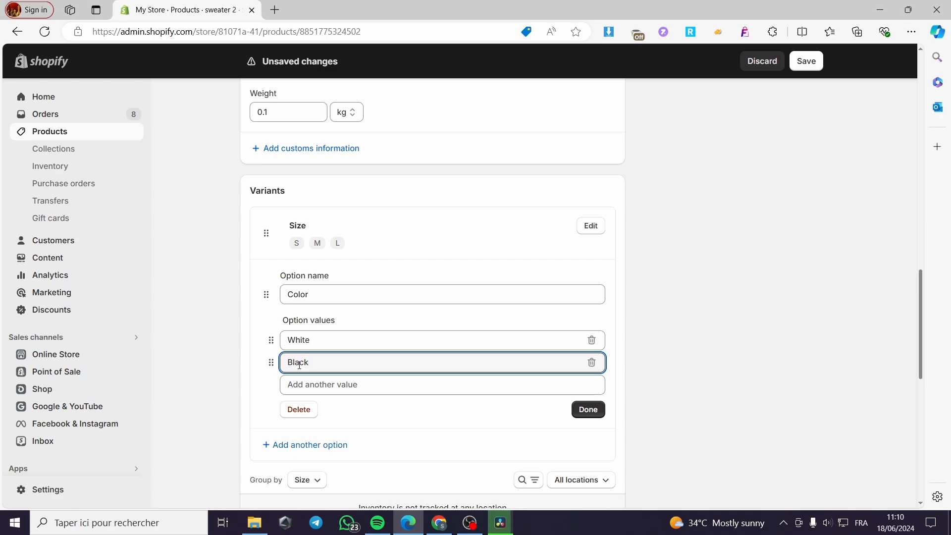
click(323, 388)
text(Yellow)
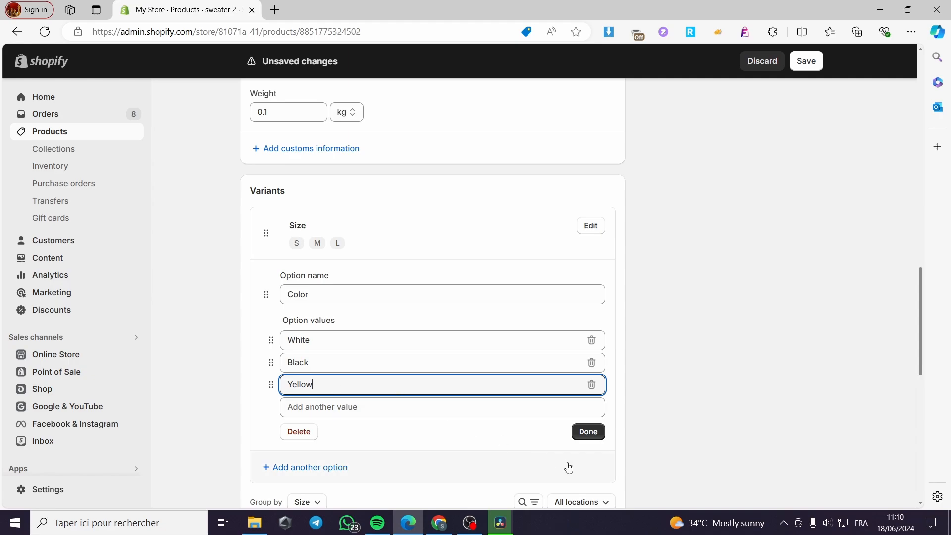
click(595, 438)
- Group the product's variant list by Color instead of Size
scroll(644, 399, down, 1)
scroll(646, 399, down, 1)
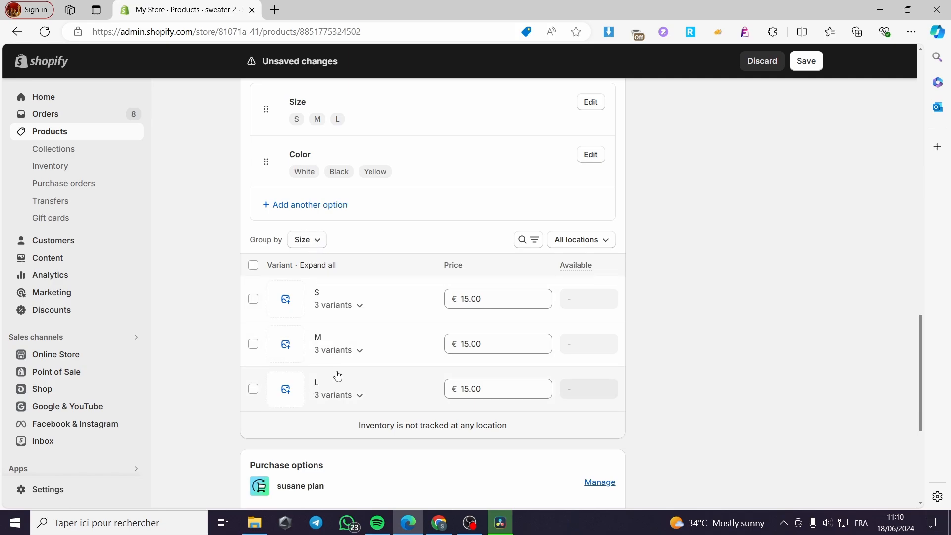
click(311, 242)
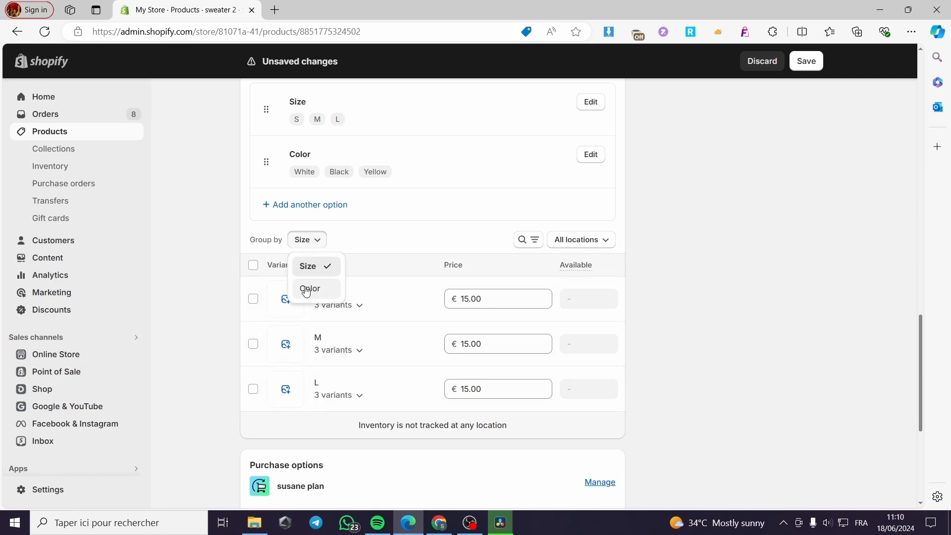
click(309, 287)
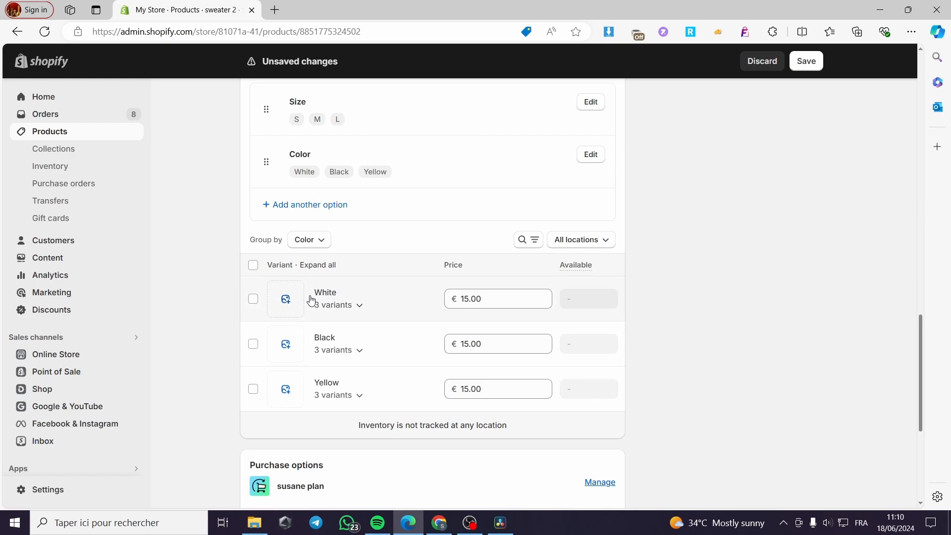
- View the images available for the White variant group and close the image selection without choosing one
click(286, 300)
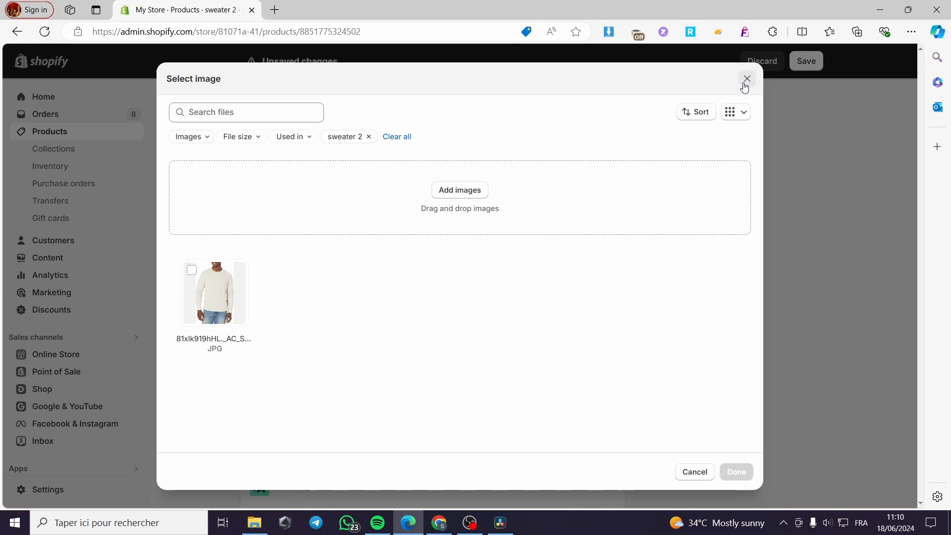
click(745, 81)
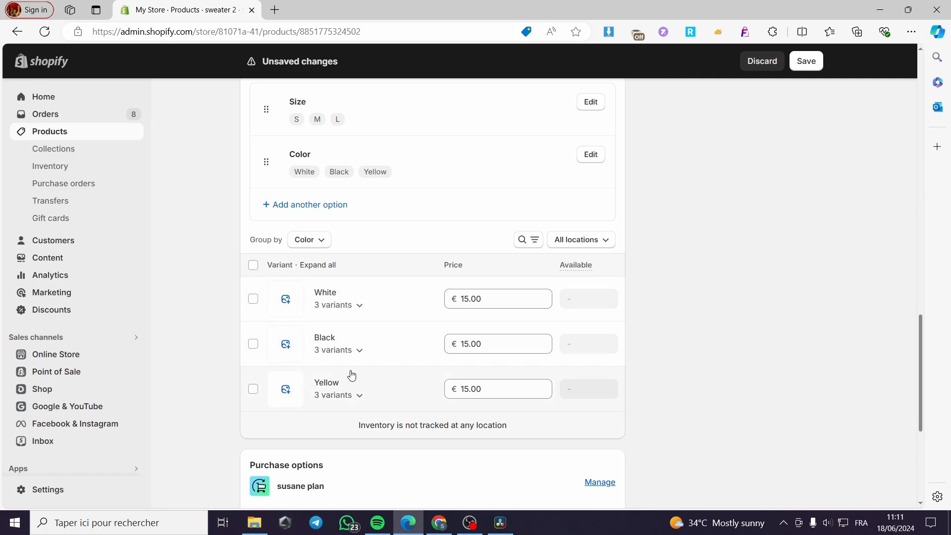
scroll(352, 375, up, 15)
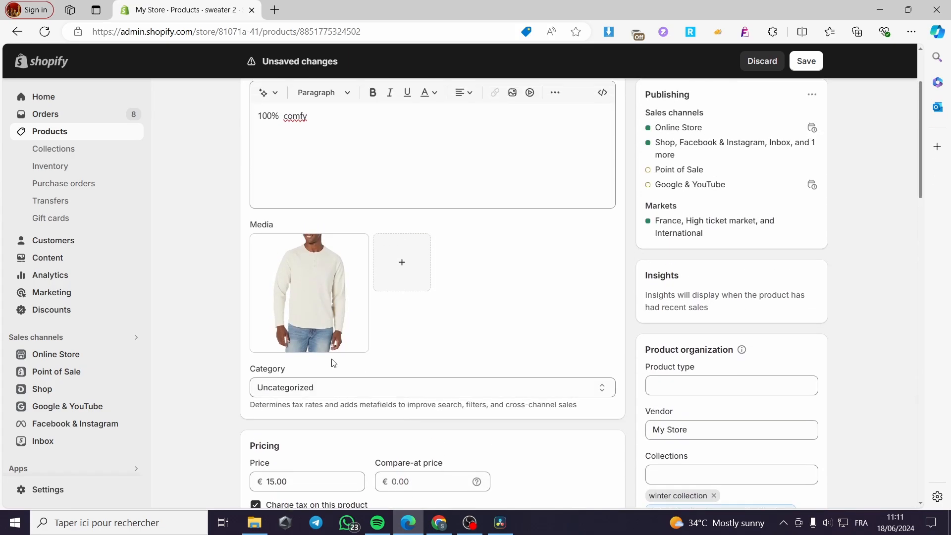
- Leave the product page discarding its unsaved changes, and search the Shopify App Store for Globo
click(45, 96)
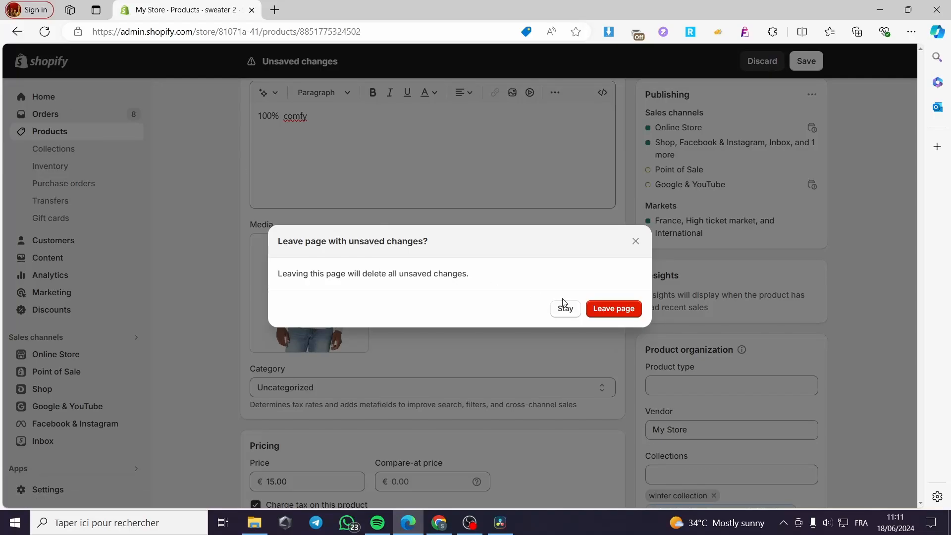
click(613, 308)
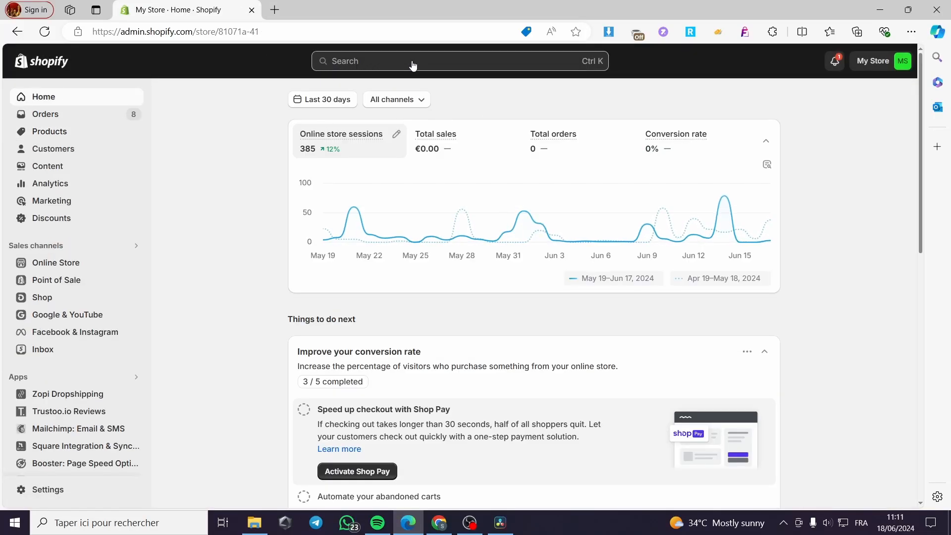
click(394, 62)
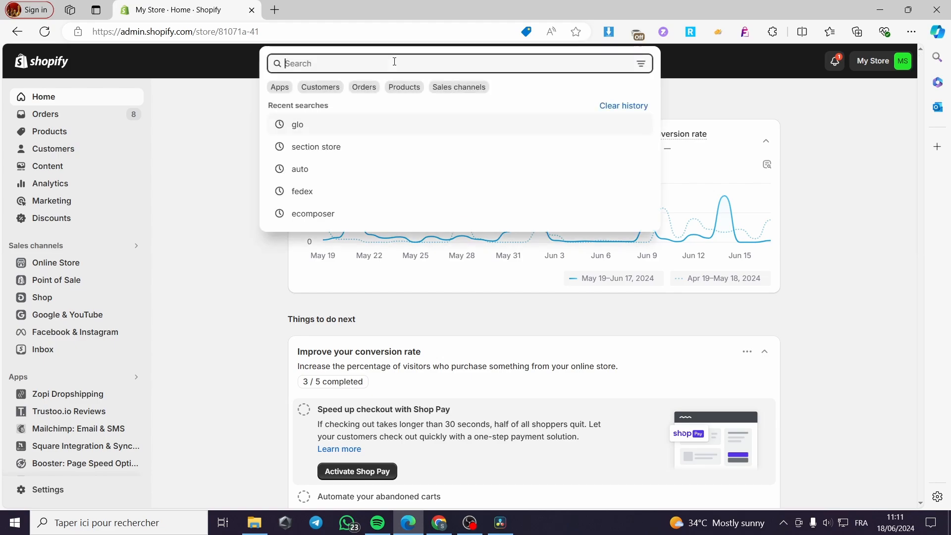
text(Gk)
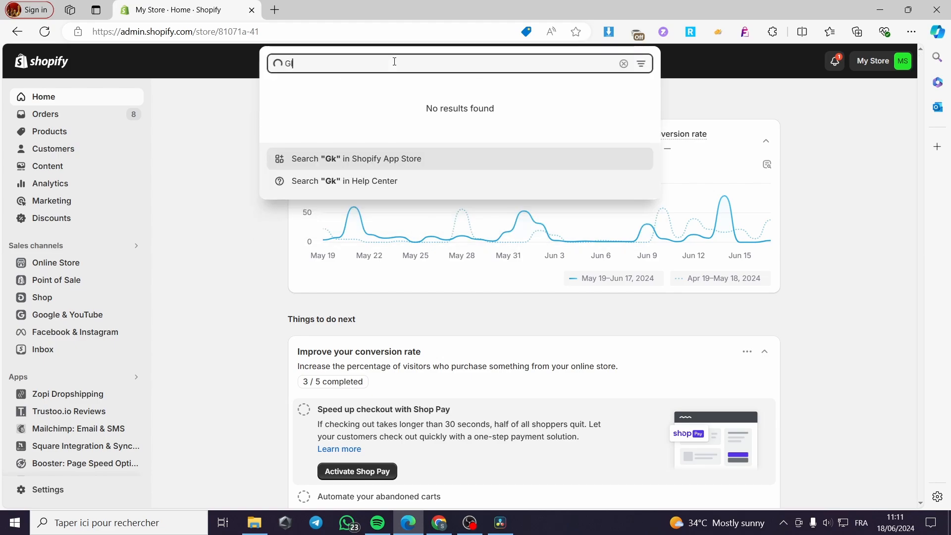
text(lobo)
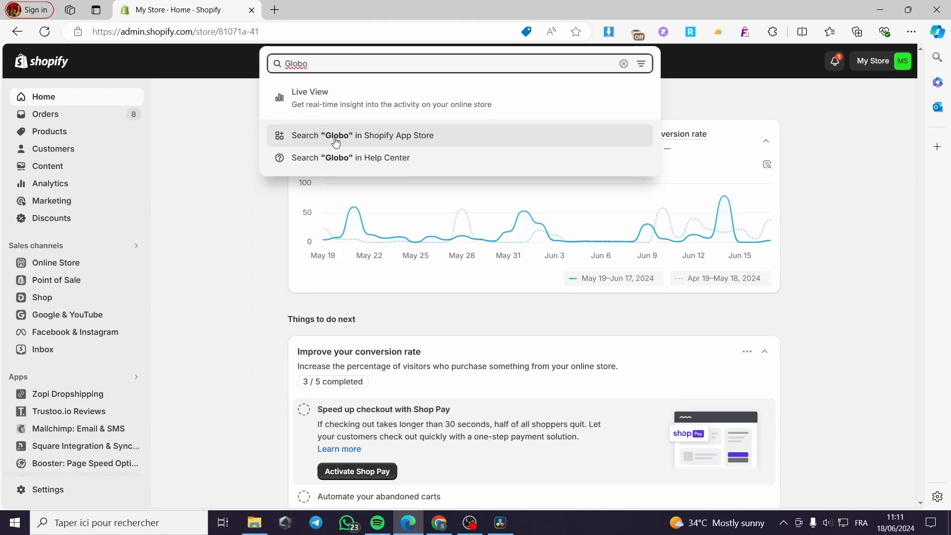
click(426, 140)
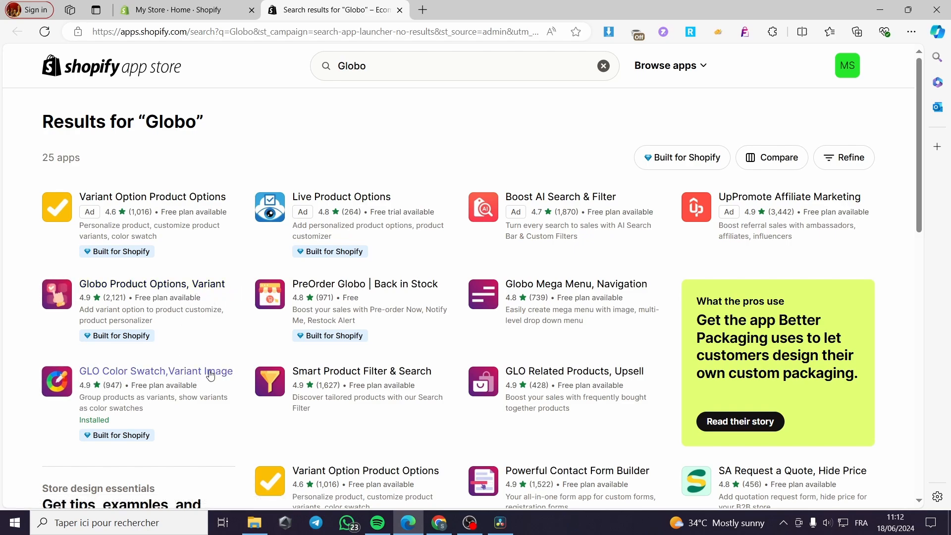
- Install the Globo Product Options, Variant app and pin it to the store admin navigation
right_click(94, 287)
key(Escape)
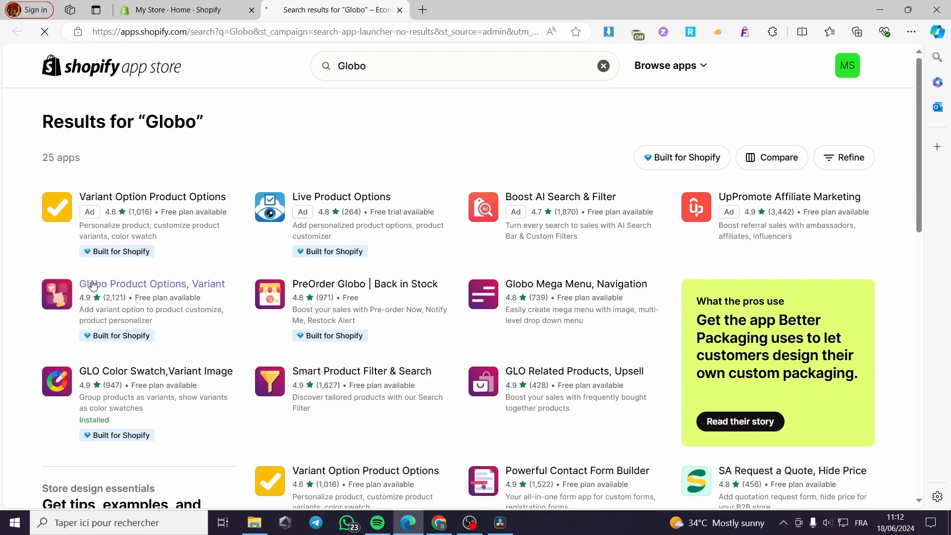
click(84, 282)
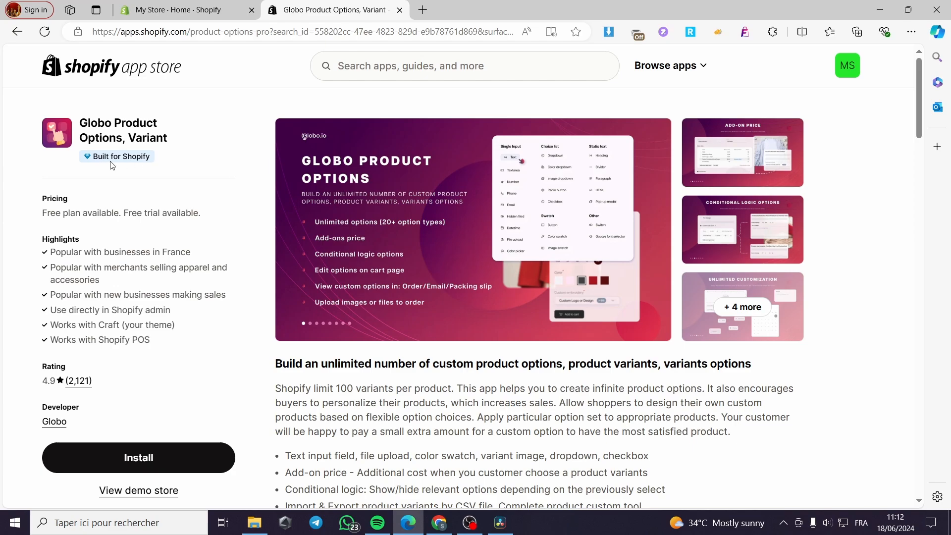
click(163, 457)
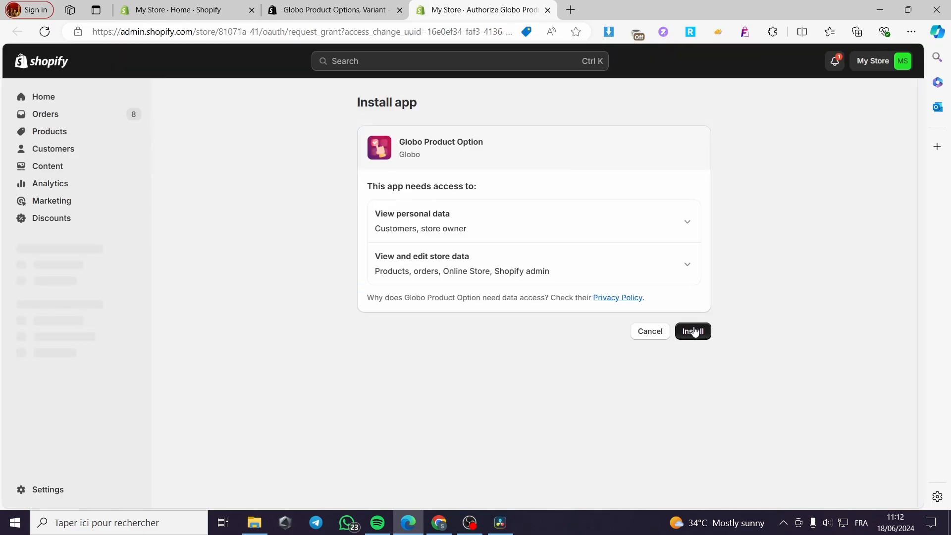
click(695, 332)
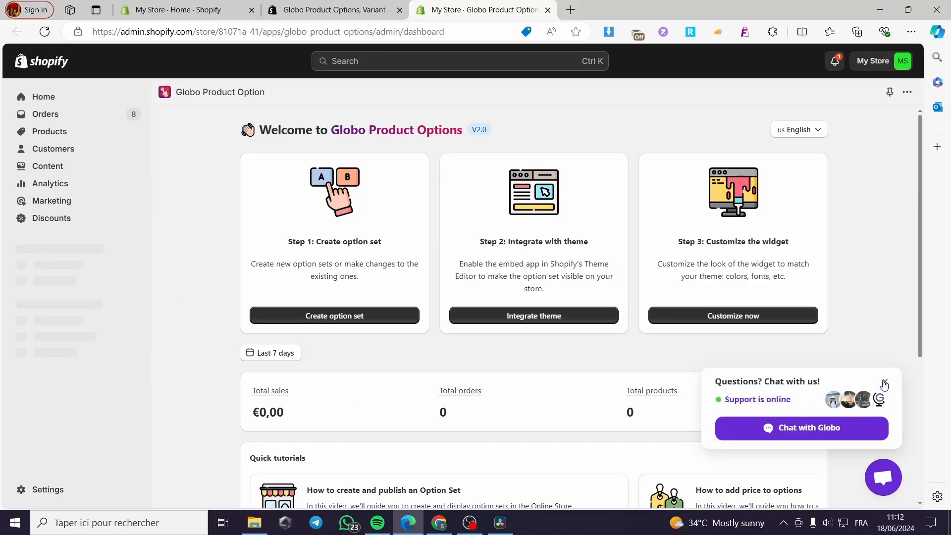
click(884, 383)
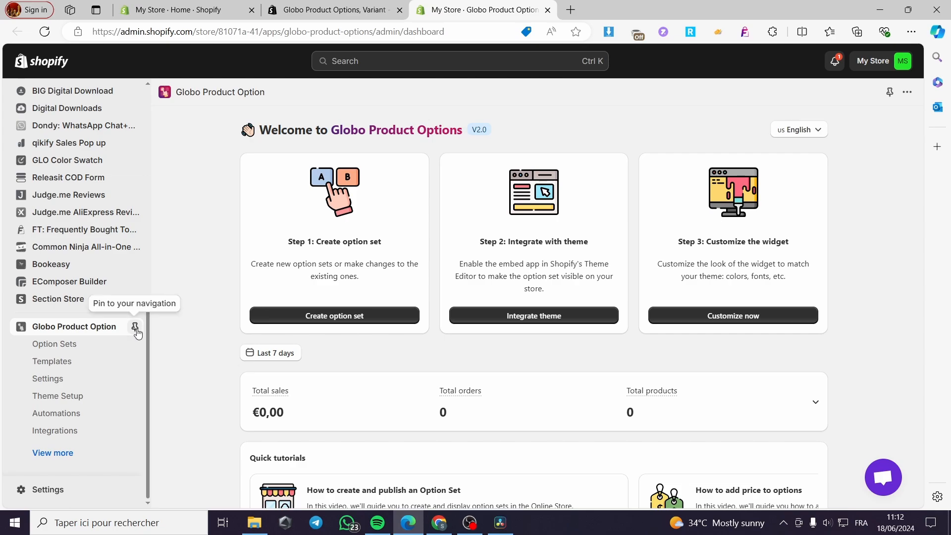
click(134, 327)
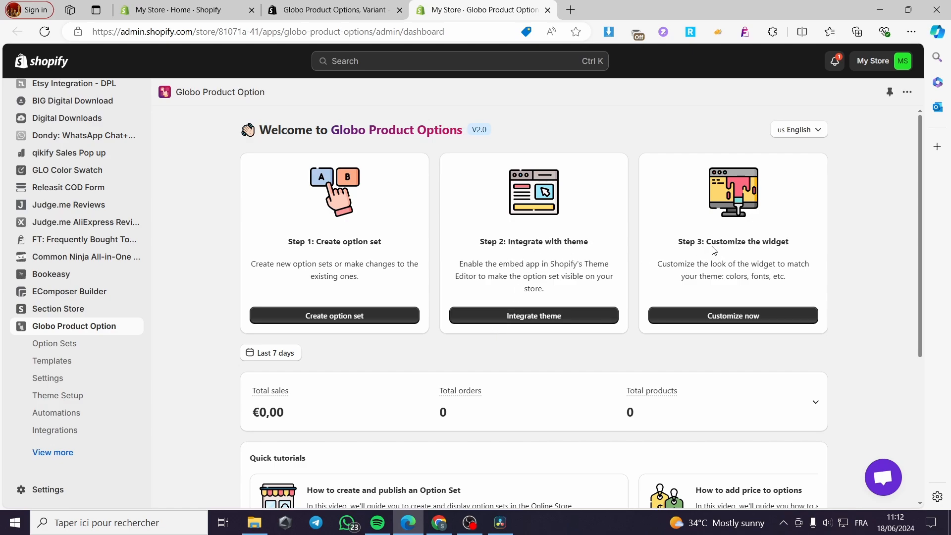
- Create a new option set in Globo Product Option and add a Color Swatch element to it
click(333, 316)
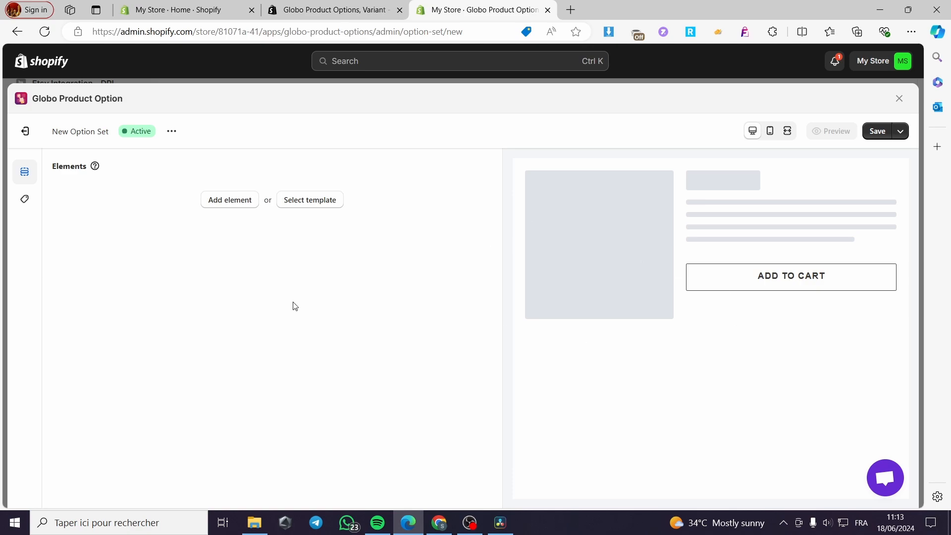
click(236, 207)
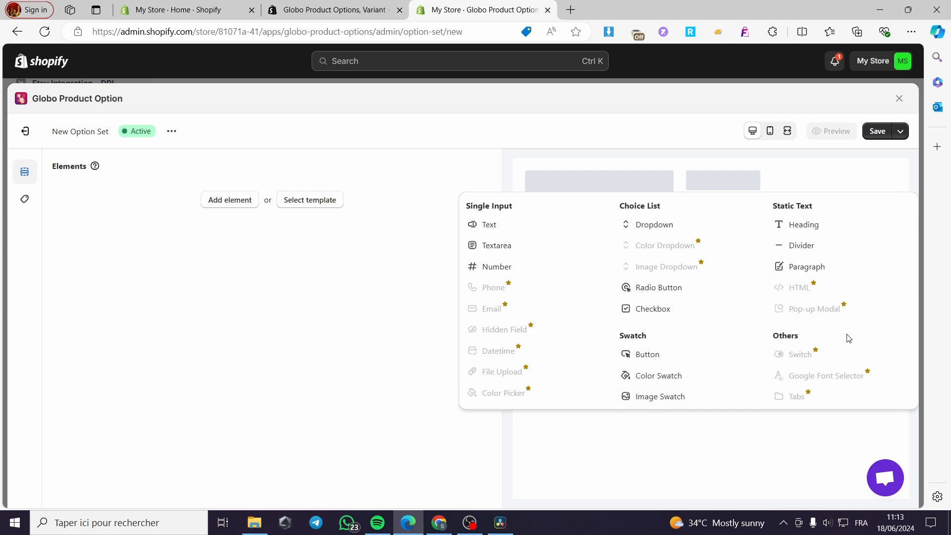
click(649, 381)
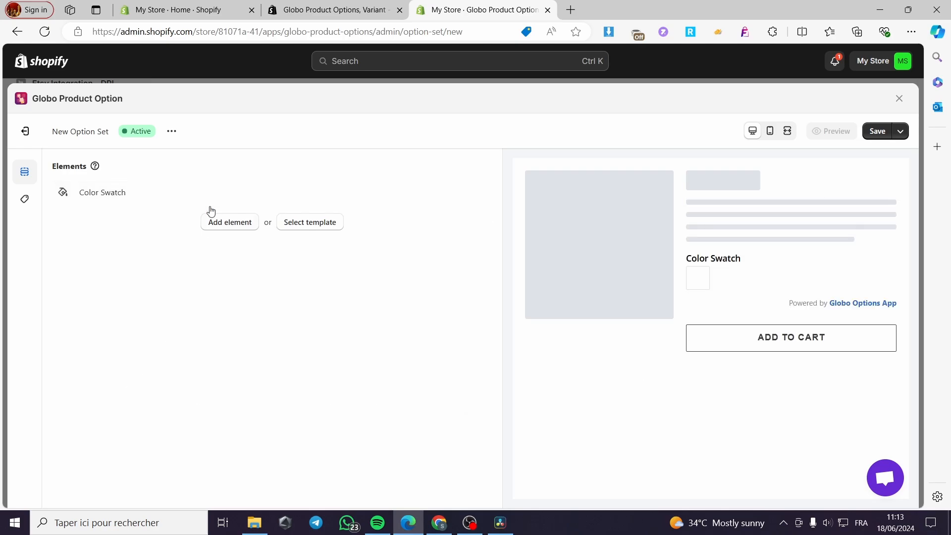
- Open the Color Swatch element and name its first option value White
click(110, 199)
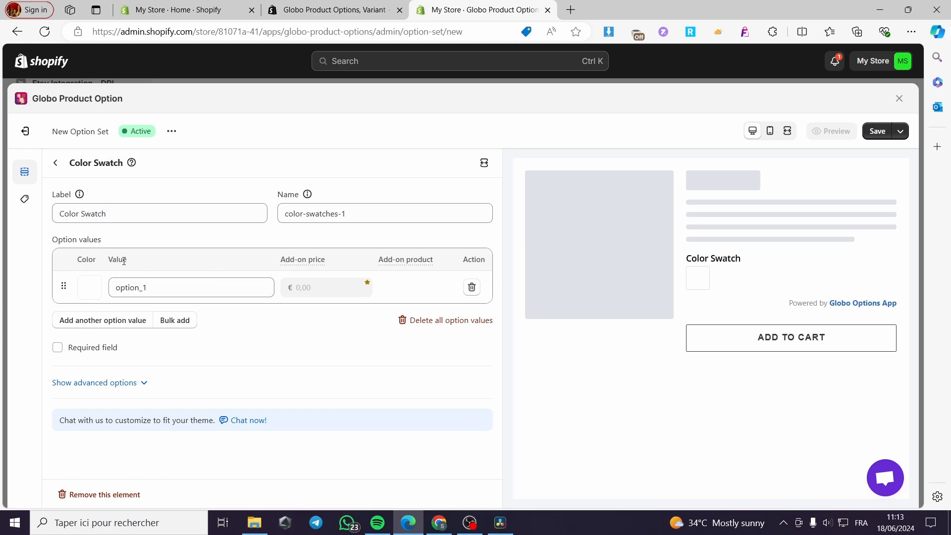
click(154, 288)
drag(154, 289, 103, 291)
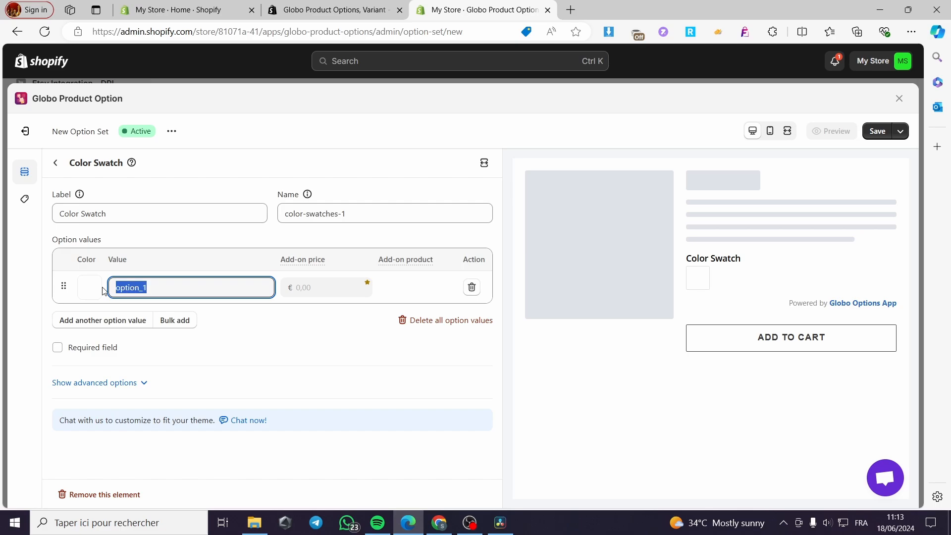
text(White)
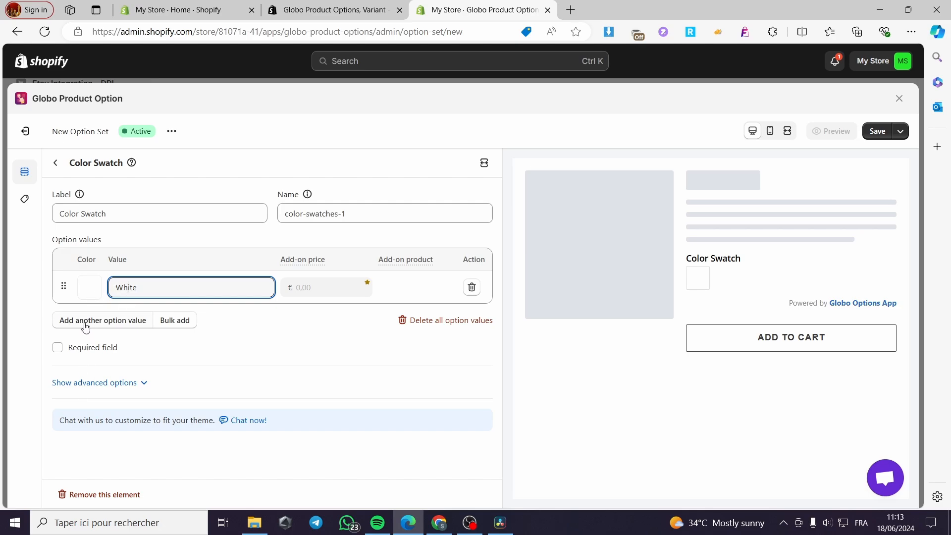
- Add a second color swatch value named Red with the color F21B1B
click(108, 326)
click(87, 321)
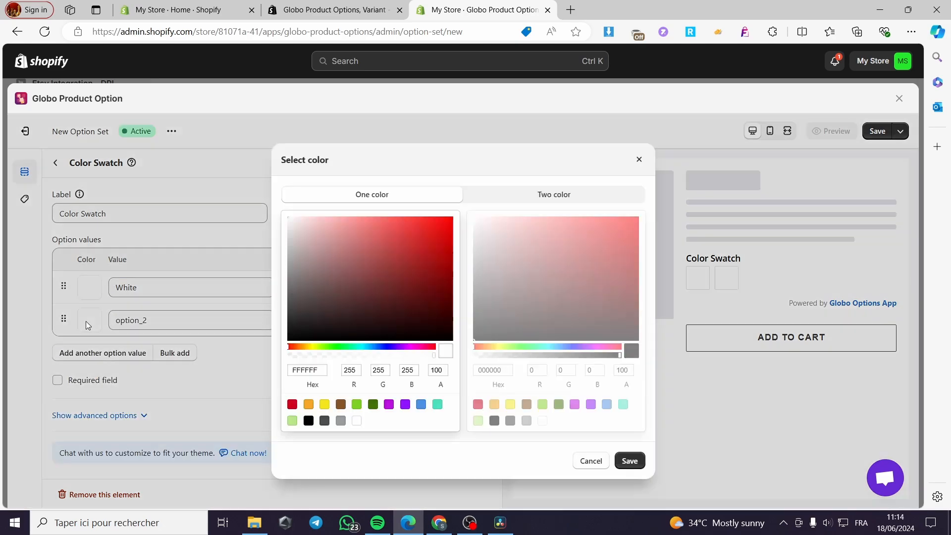
click(435, 223)
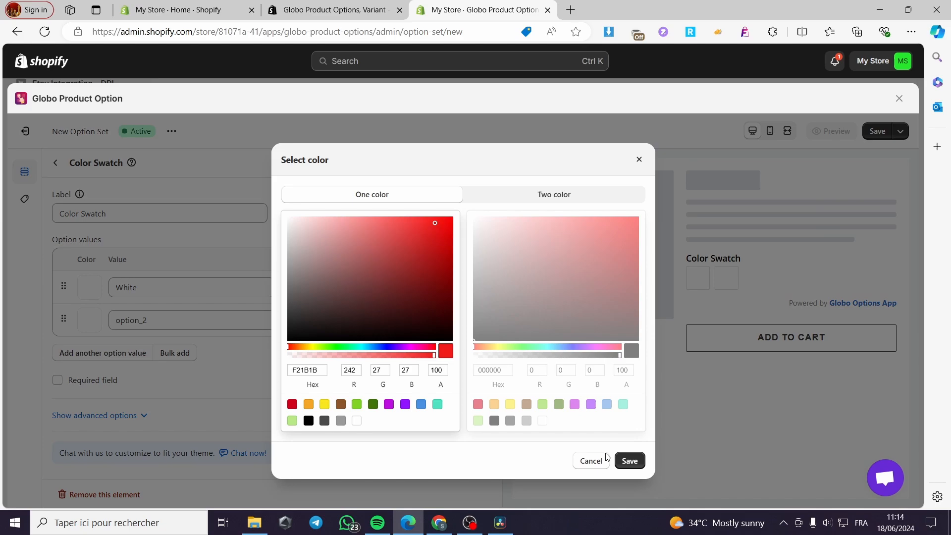
click(630, 460)
click(179, 320)
drag(179, 321, 96, 327)
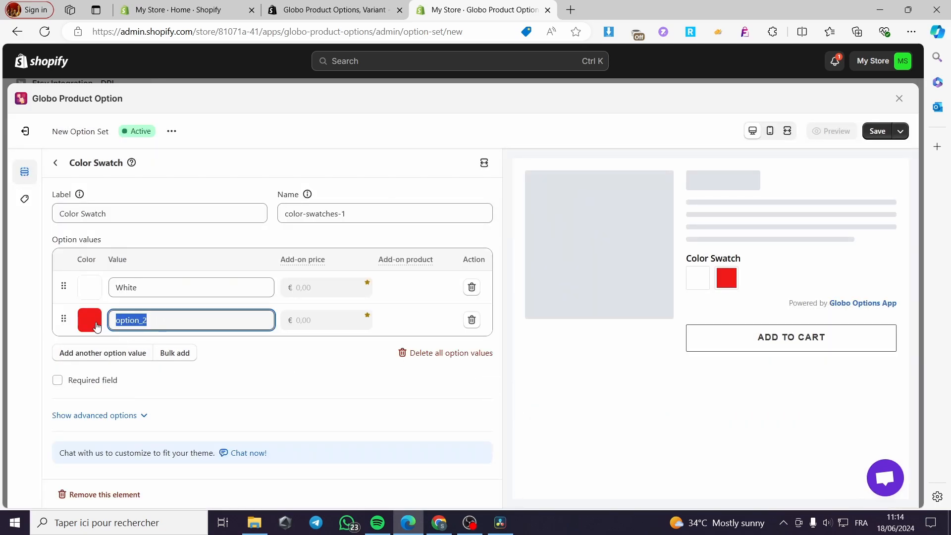
text(R)
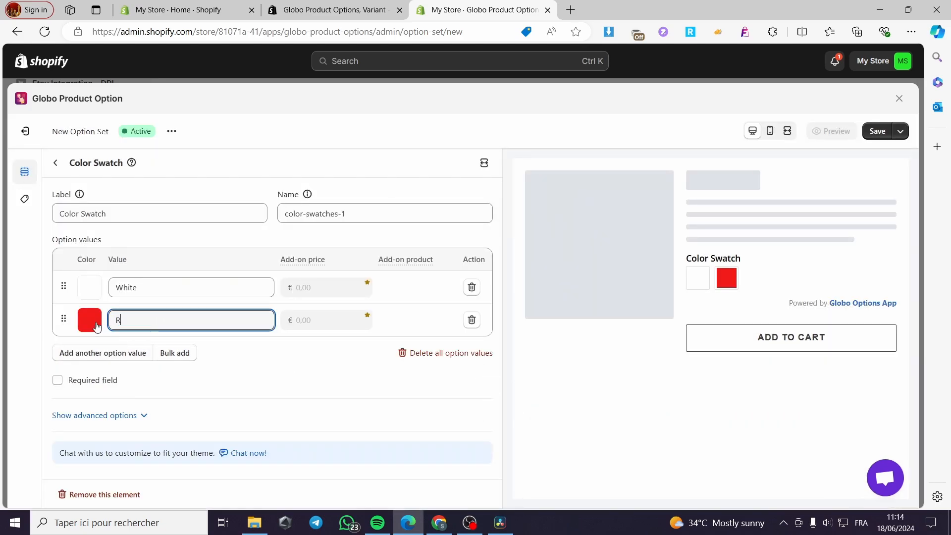
text(ed)
- Add a third color swatch value named Sky blue with the preset color 50E3C2
click(97, 355)
click(90, 356)
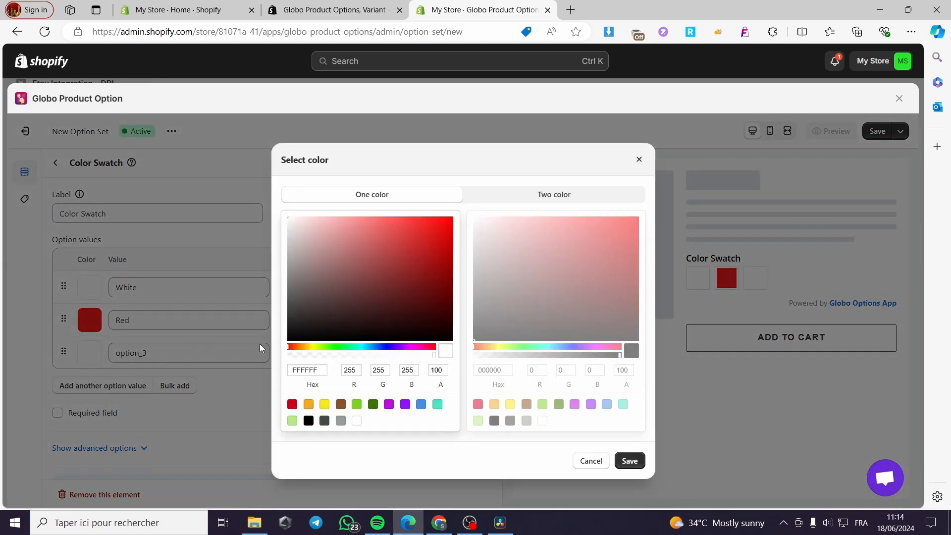
click(443, 329)
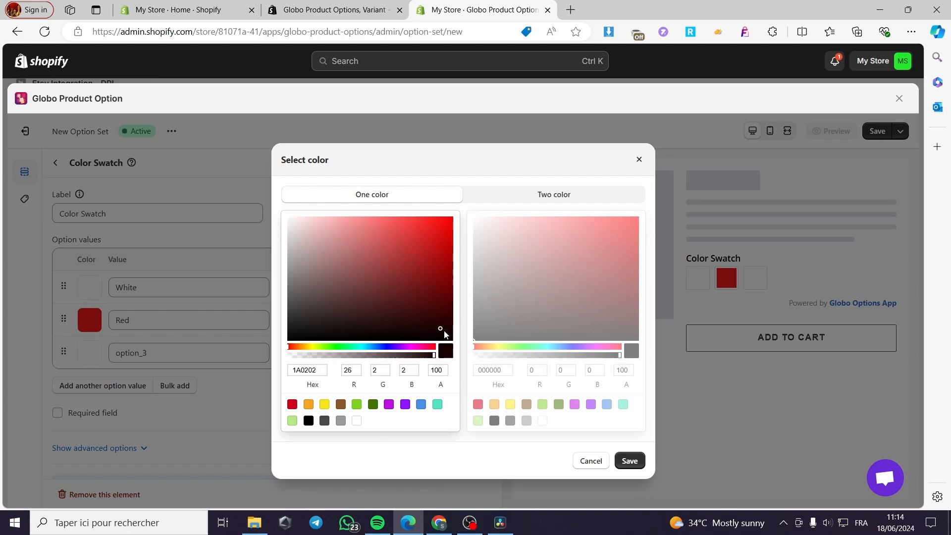
click(398, 310)
click(436, 406)
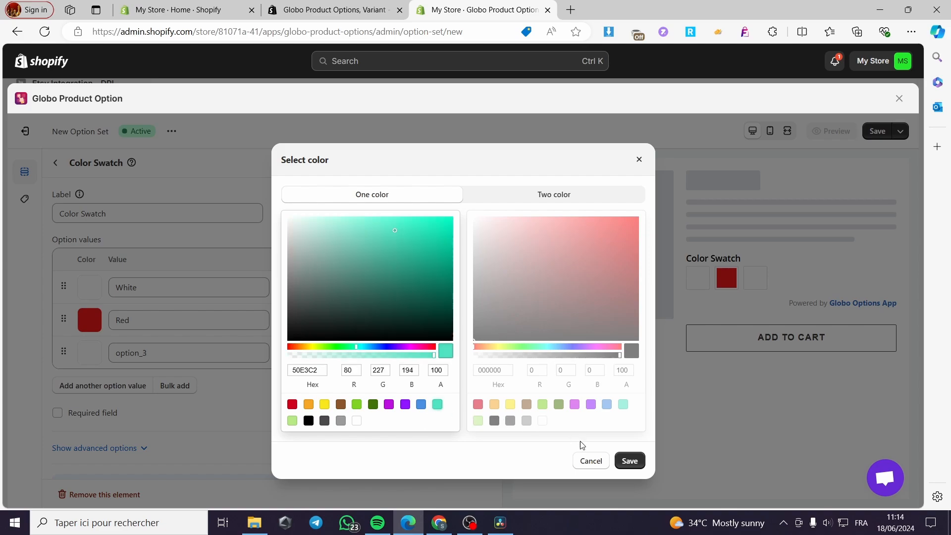
click(629, 461)
drag(191, 361, 82, 354)
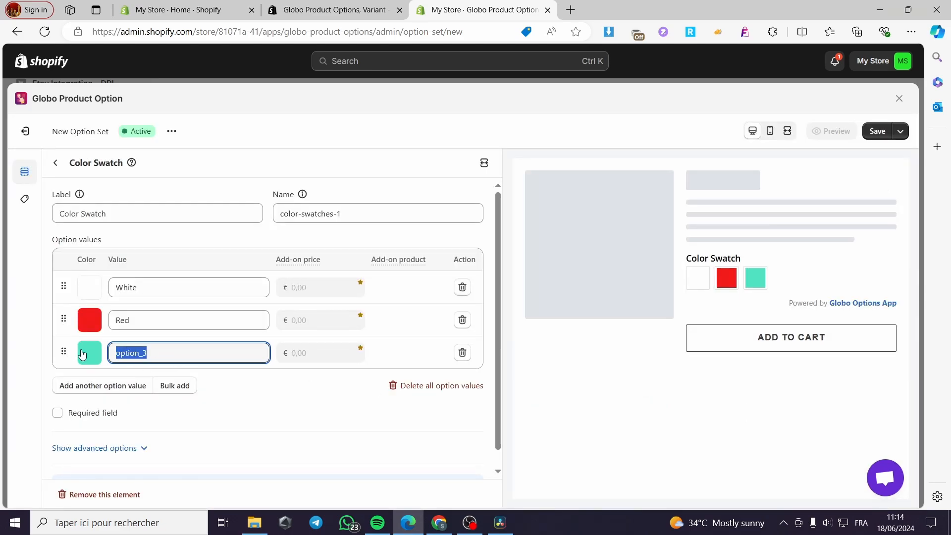
text(Sky blue)
click(298, 399)
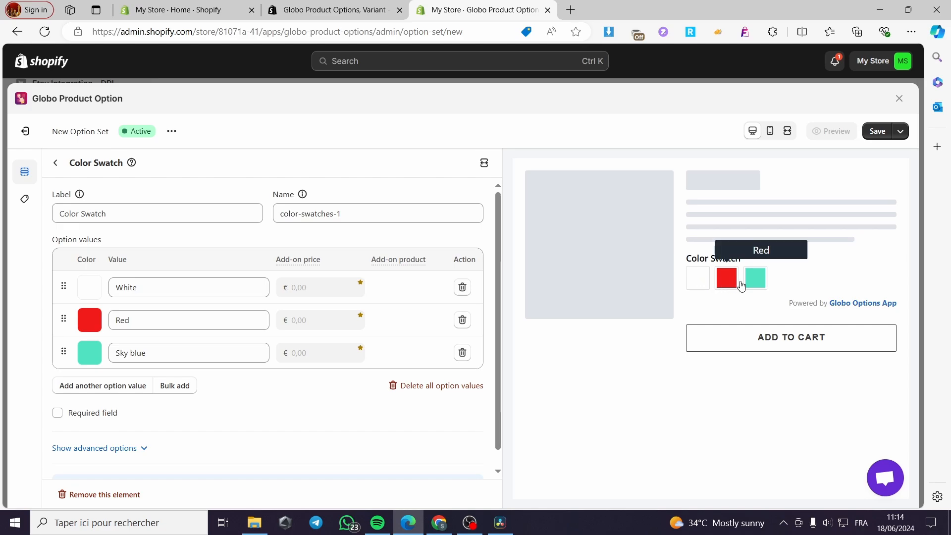
- Make the Color Swatch a required field and return to the option set's element list
scroll(170, 367, down, 1)
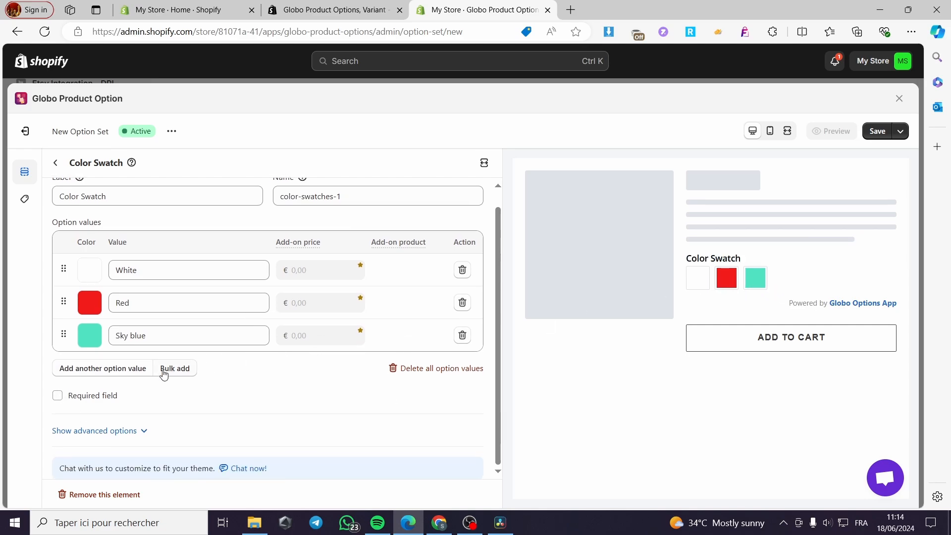
scroll(99, 396, up, 1)
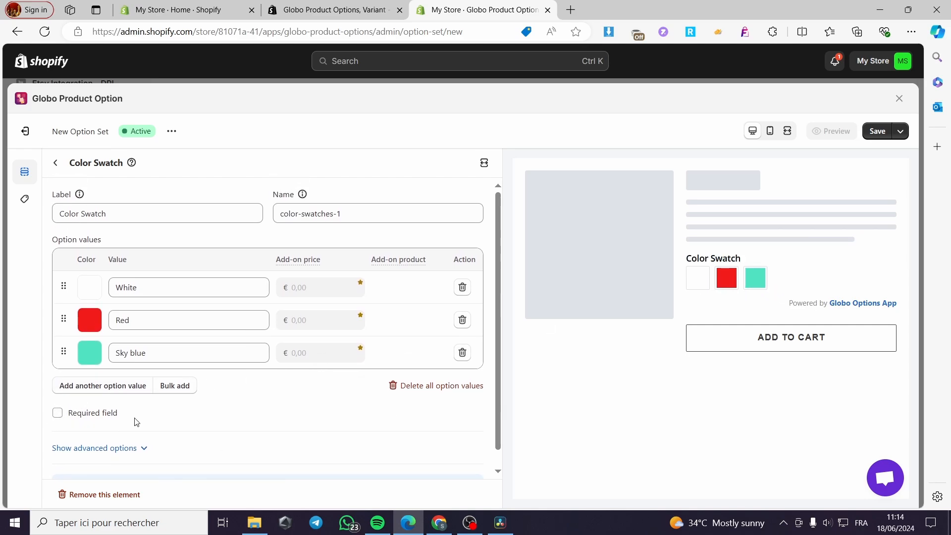
click(58, 413)
click(56, 164)
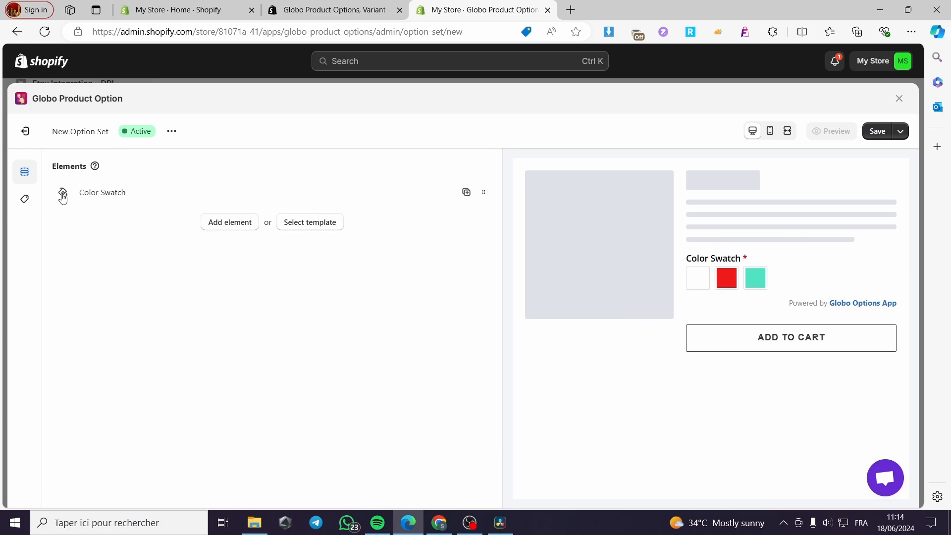
- Add a Button swatch element to the option set and set its first option value to S
click(230, 222)
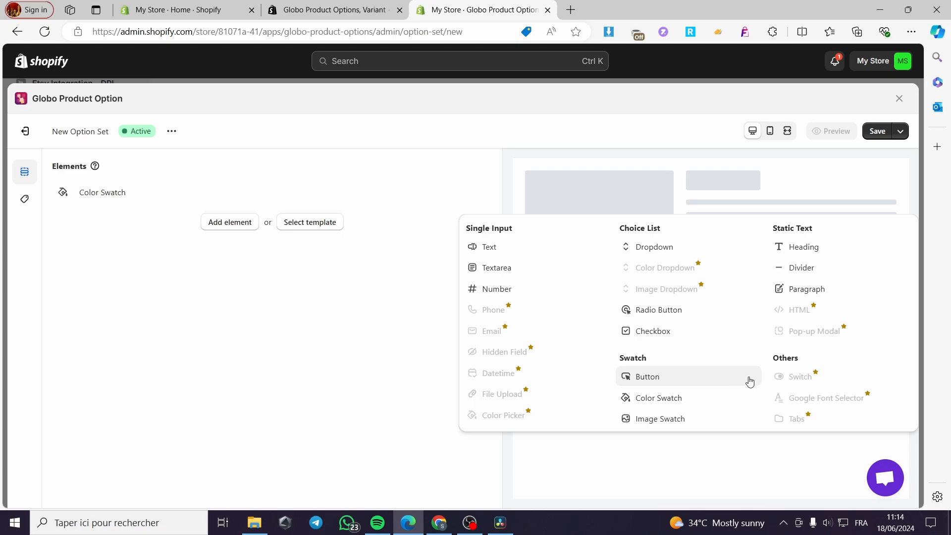
click(643, 377)
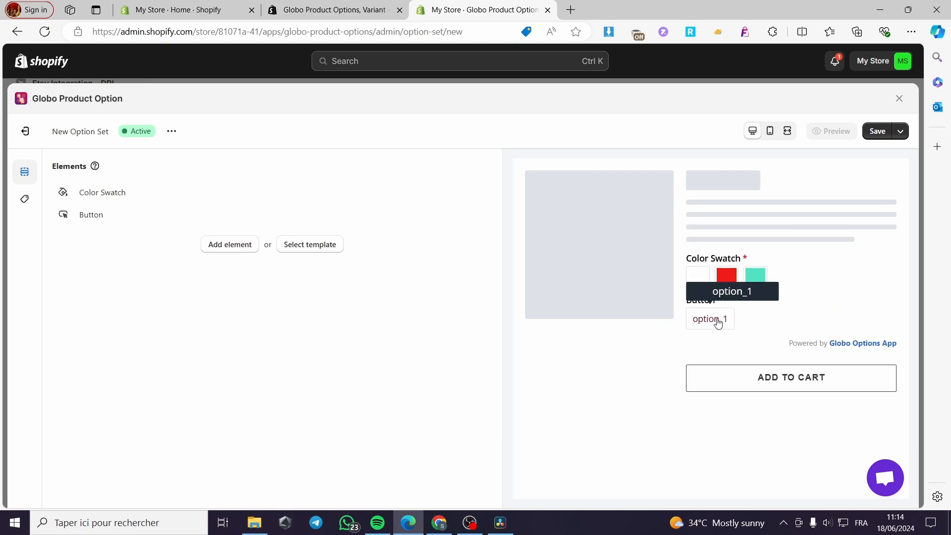
click(116, 216)
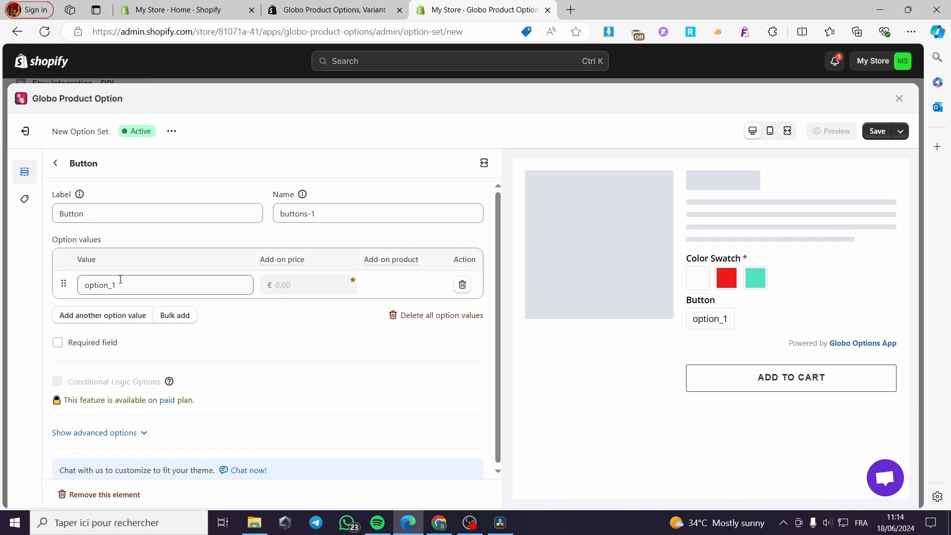
drag(118, 280, 68, 292)
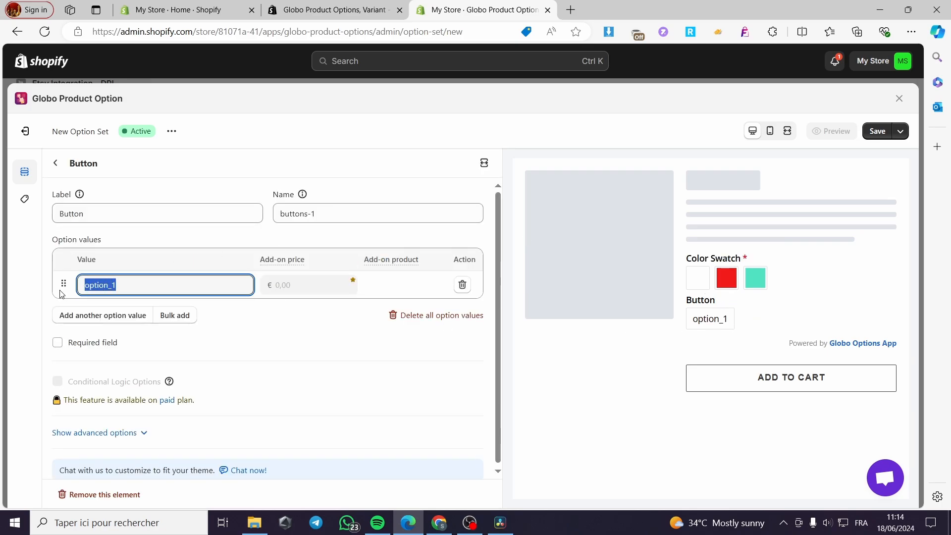
text(S)
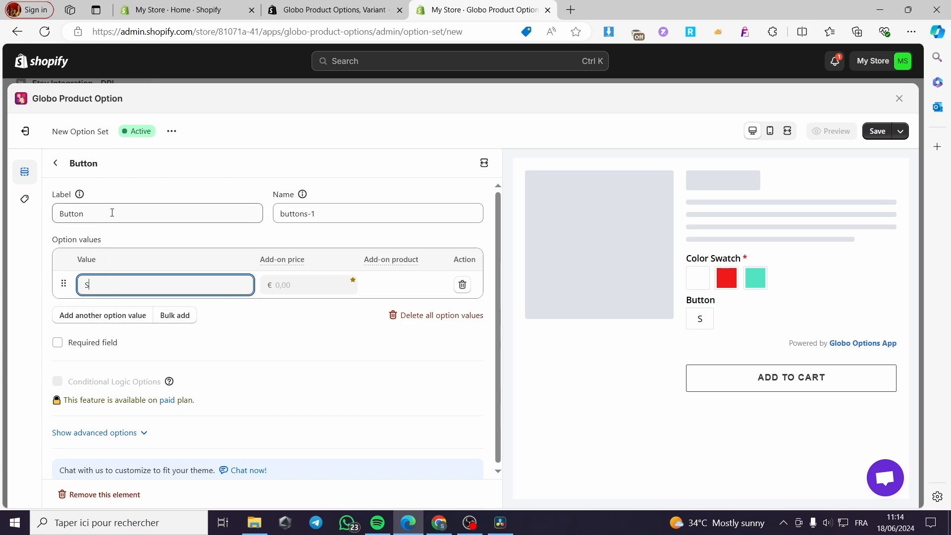
- Change the Button element's label to Size and add a second option value M
drag(110, 212, 48, 218)
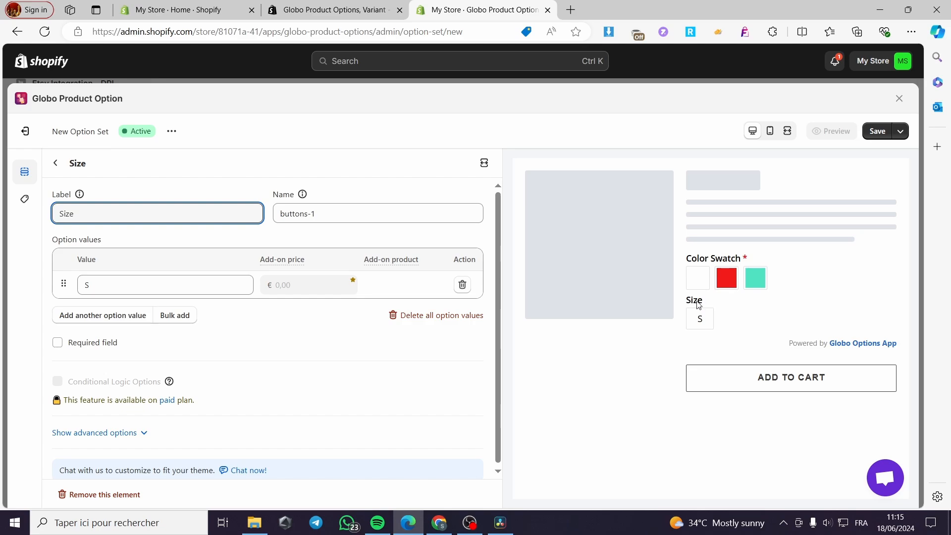
click(109, 315)
drag(130, 313, 76, 320)
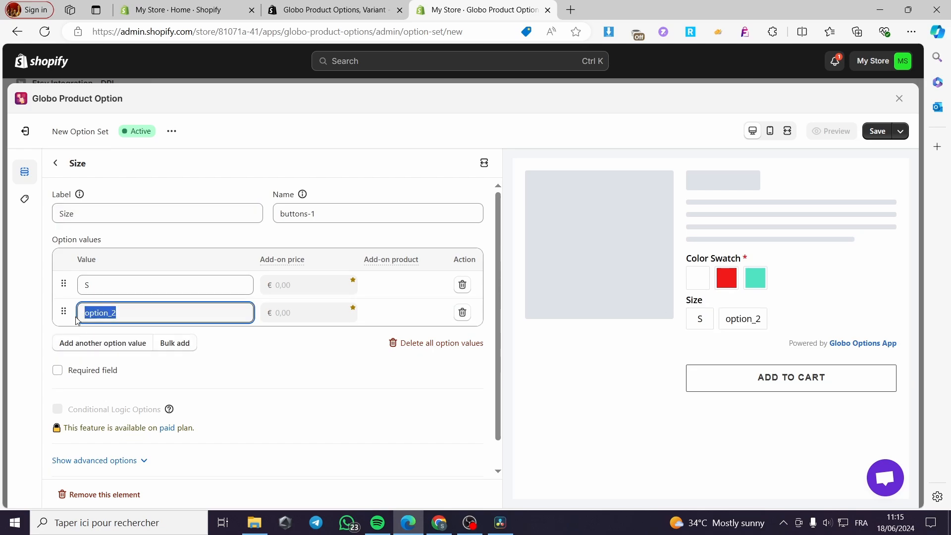
text(M)
- Add a third option value L to the Size element and make it a required field
click(73, 342)
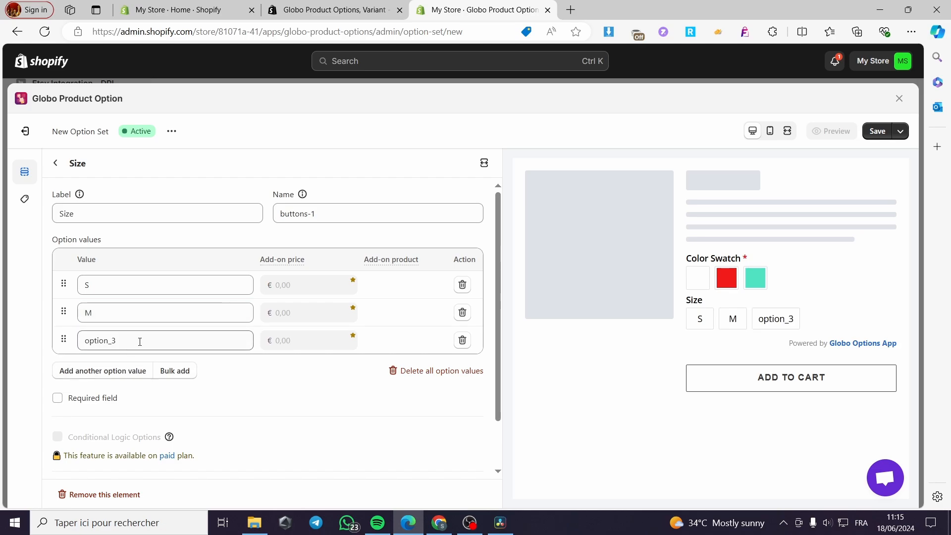
drag(138, 340, 62, 344)
text(L)
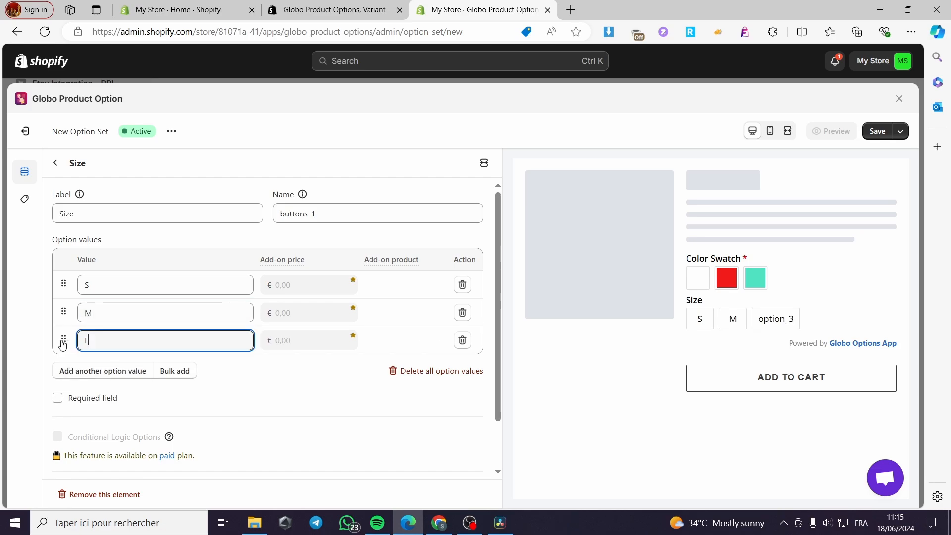
click(58, 400)
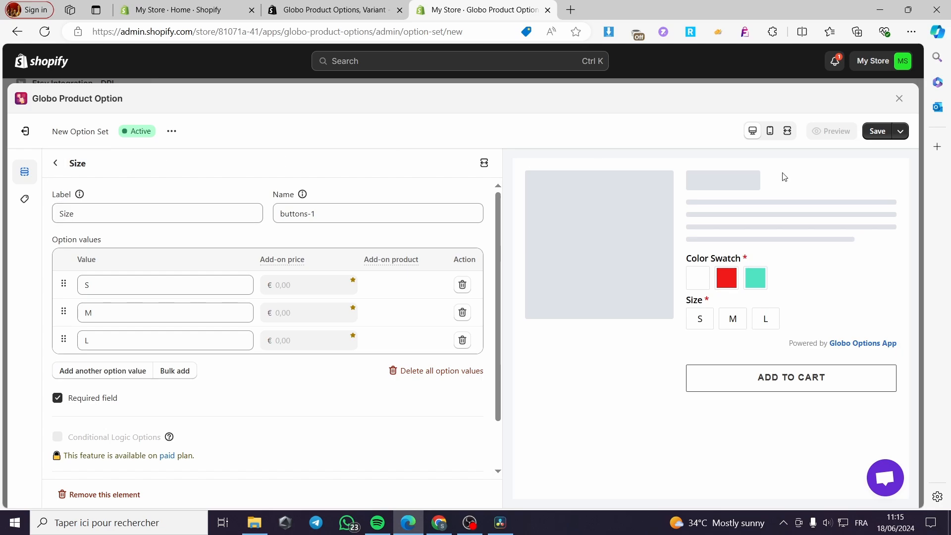
- Try to save the option set and enable manual product selection for it
click(880, 131)
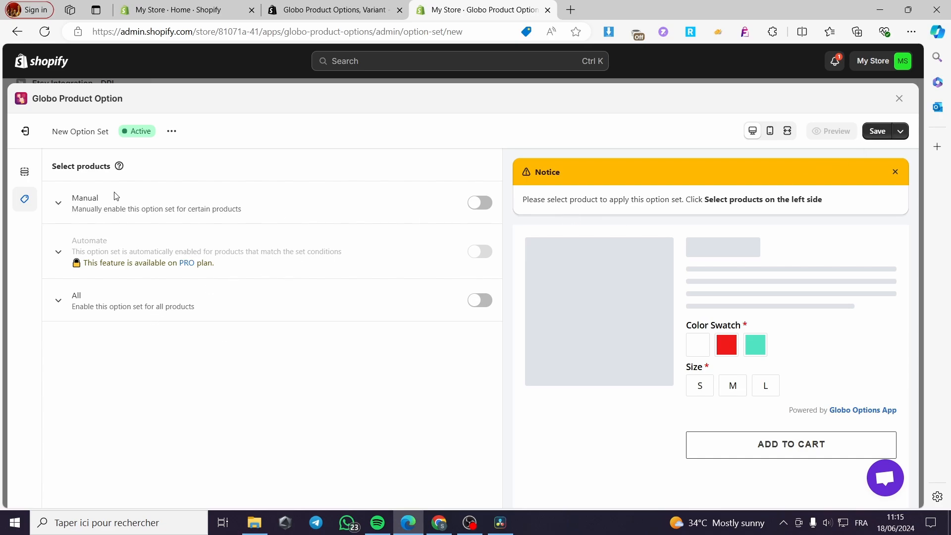
click(20, 161)
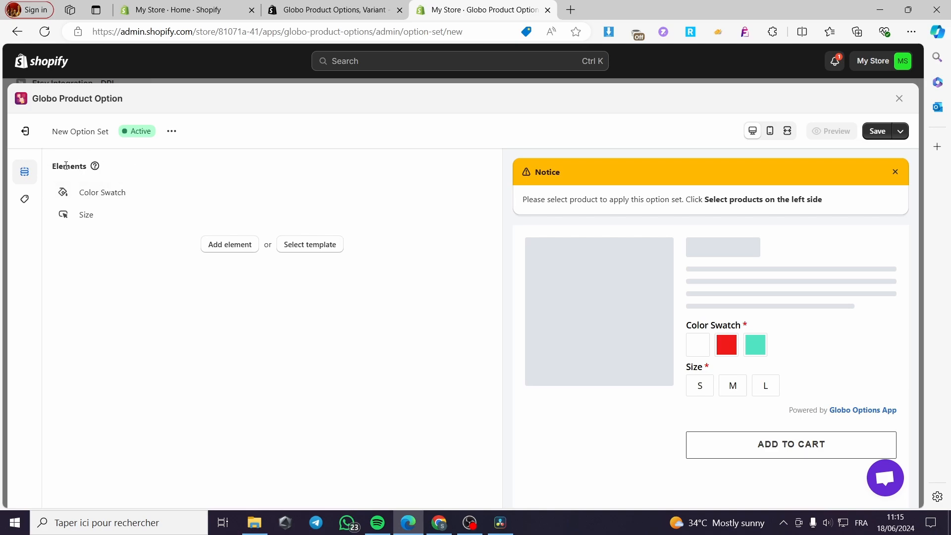
click(25, 204)
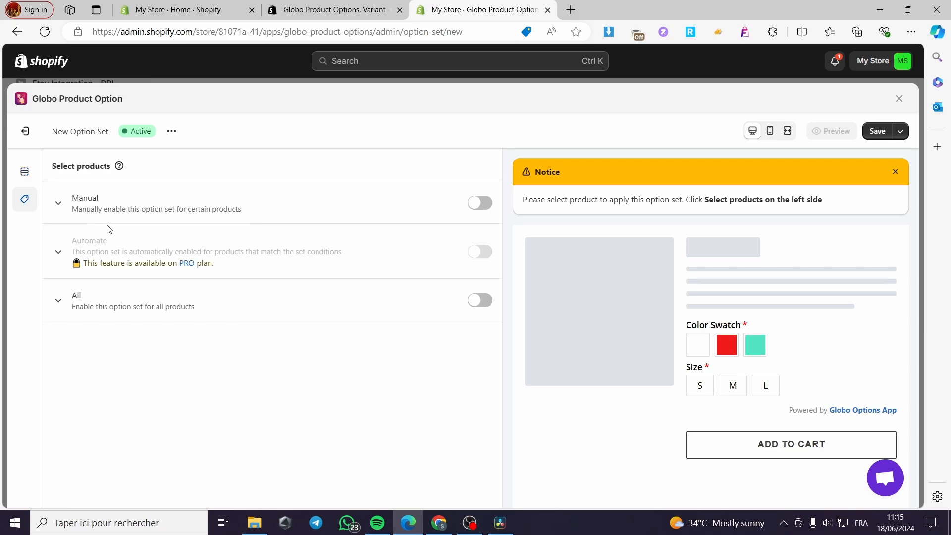
click(485, 207)
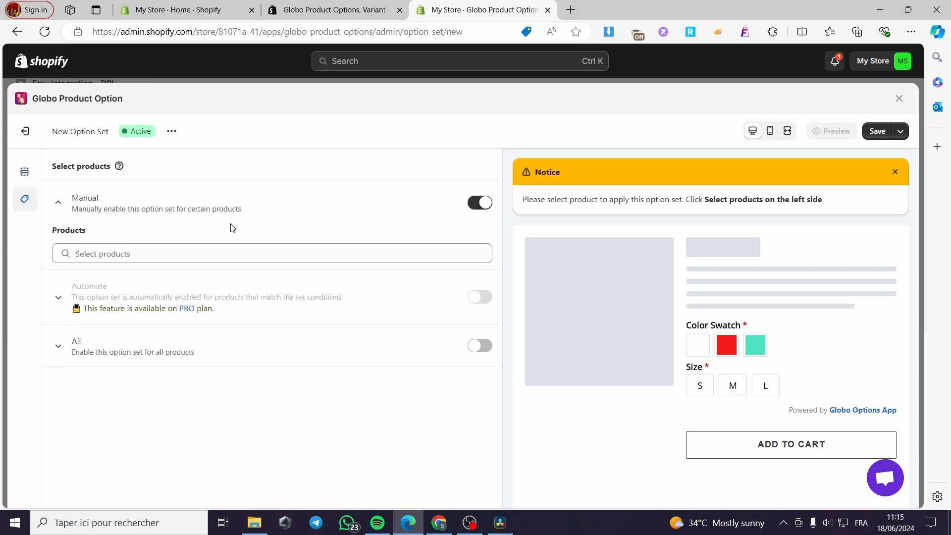
- Apply the option set to the product "Manfinity LEGND T-shirt À Col Rond Imprimé Montagne Pour Homme" and save
click(197, 250)
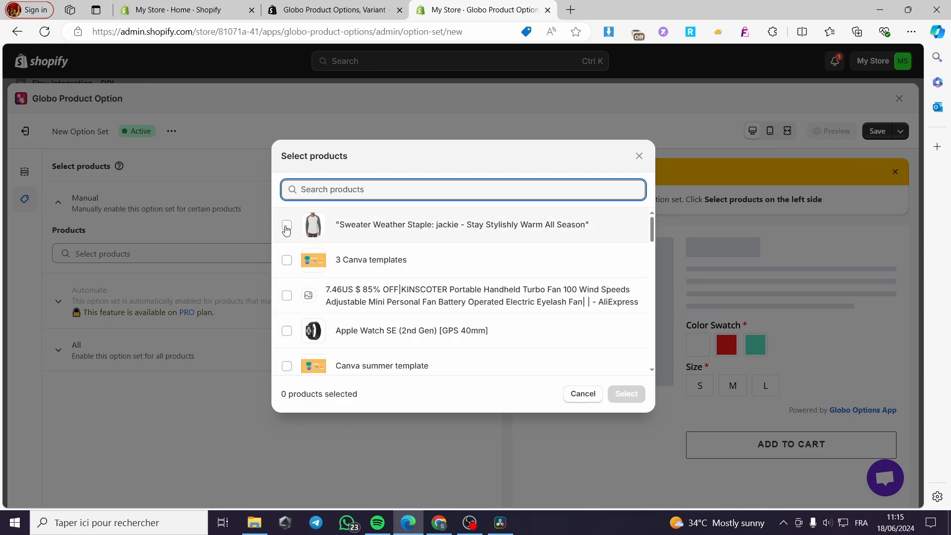
scroll(414, 263, down, 4)
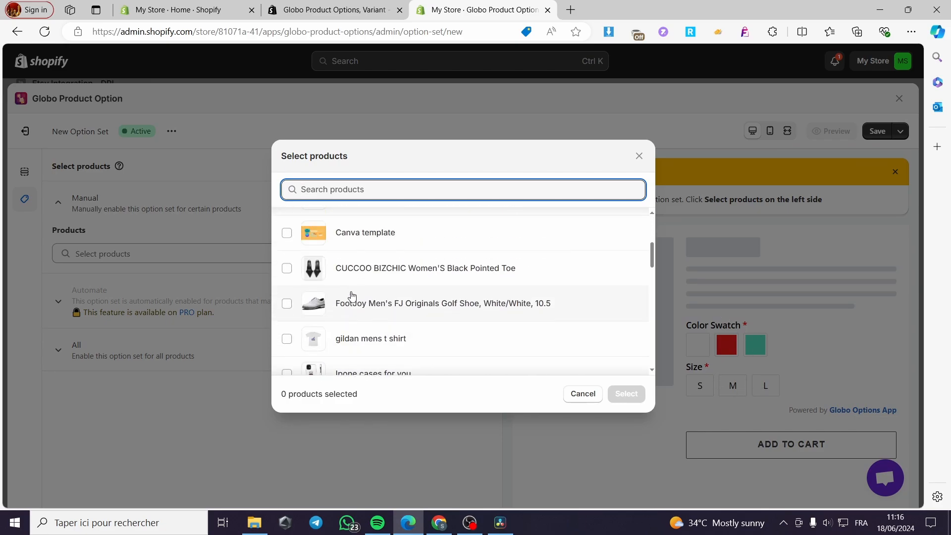
scroll(297, 238, down, 5)
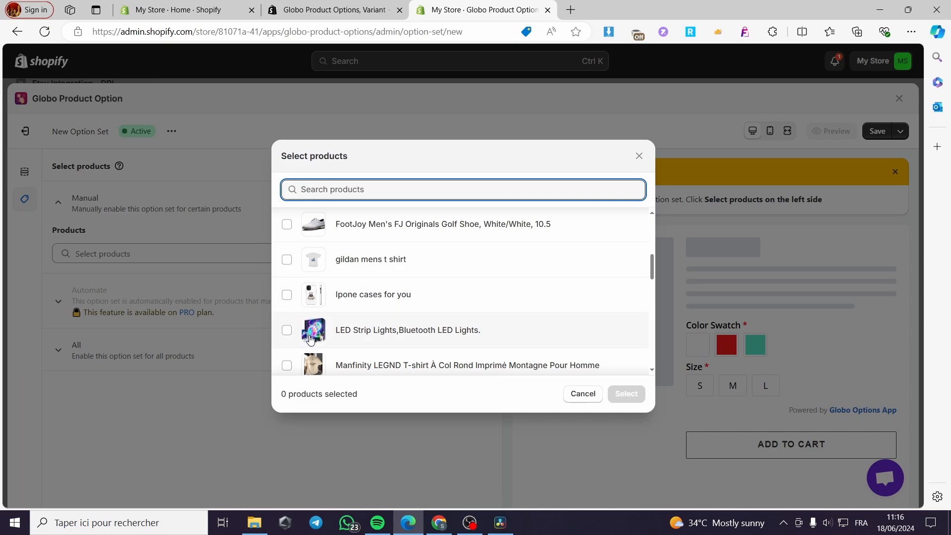
click(287, 365)
scroll(448, 312, down, 3)
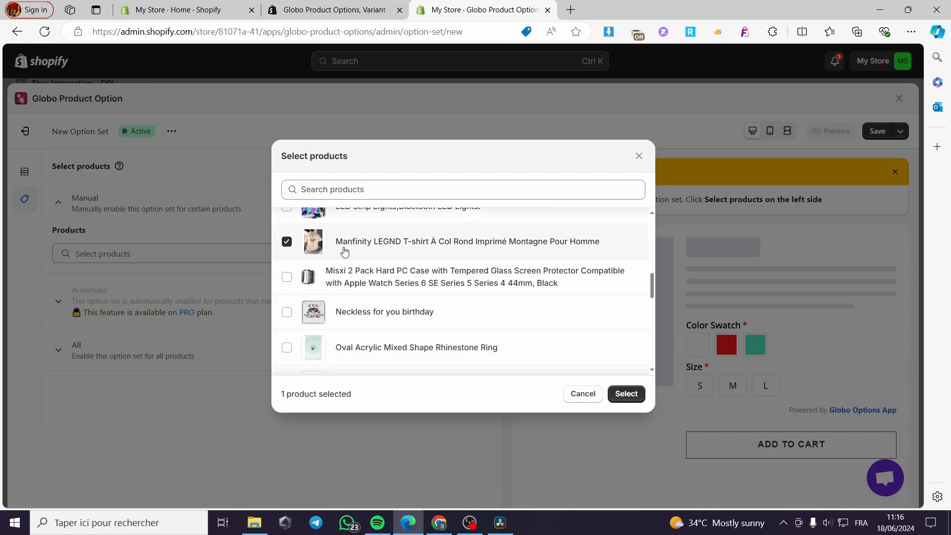
click(626, 394)
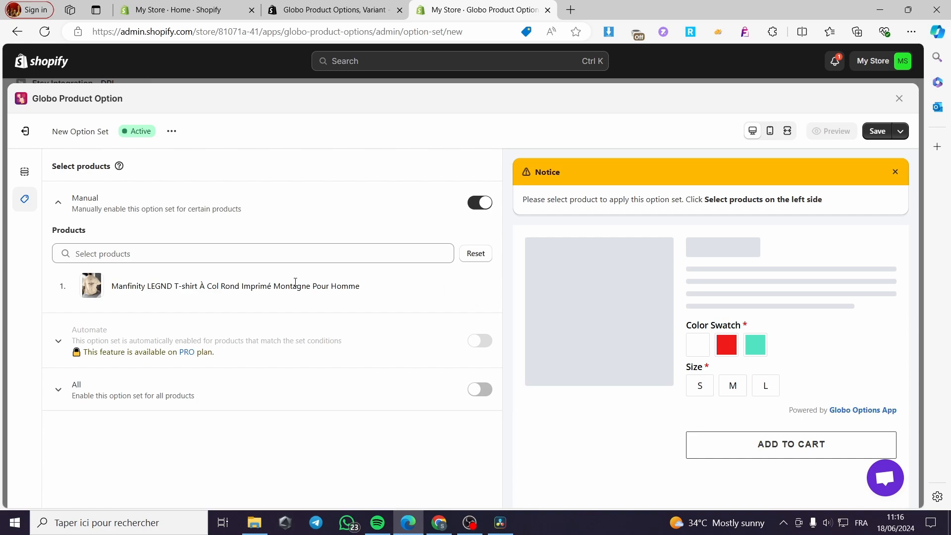
click(878, 131)
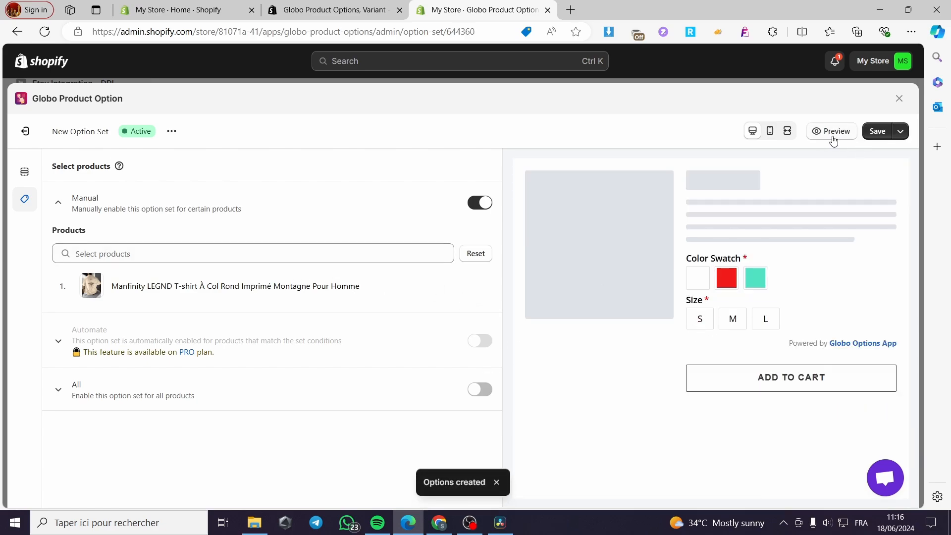
- Preview the Manfinity T-shirt's storefront page, examine its size and color options, and close the preview
click(832, 132)
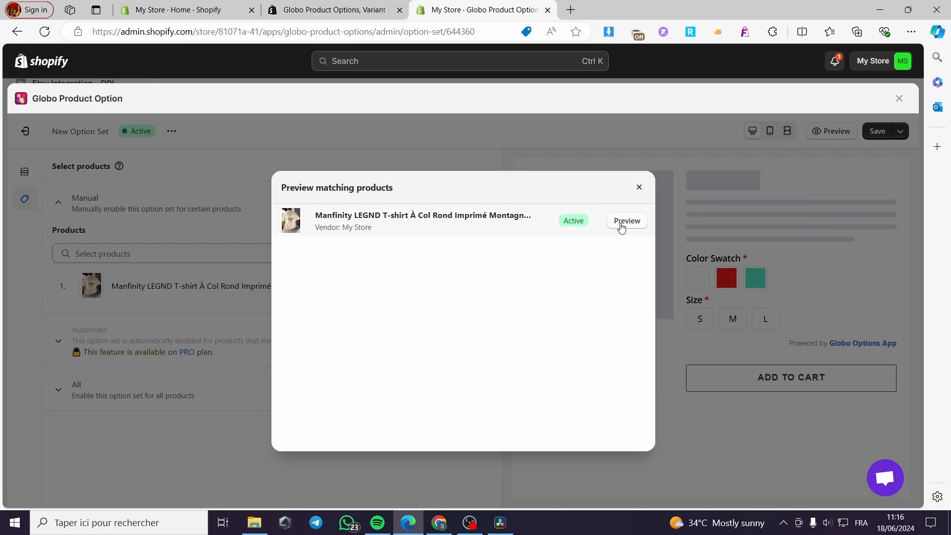
click(621, 225)
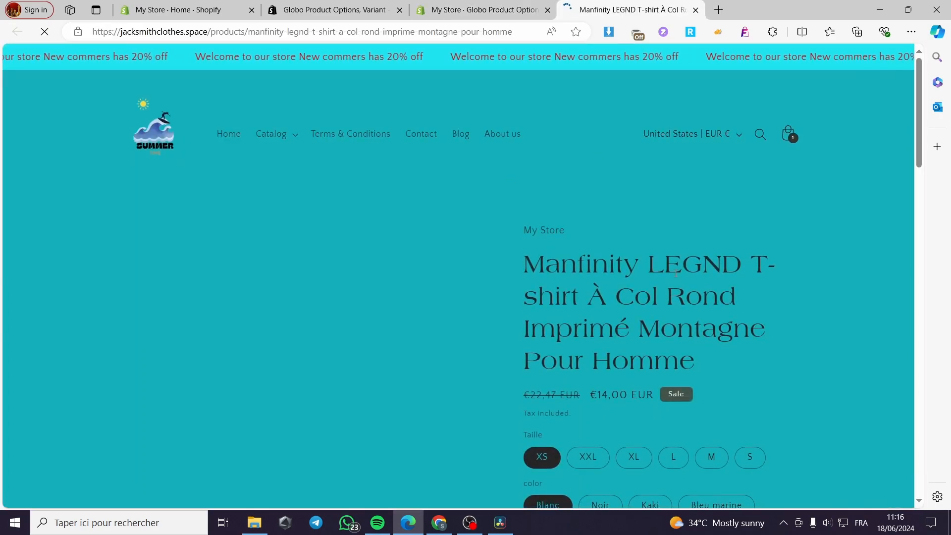
scroll(674, 268, down, 2)
scroll(626, 269, down, 2)
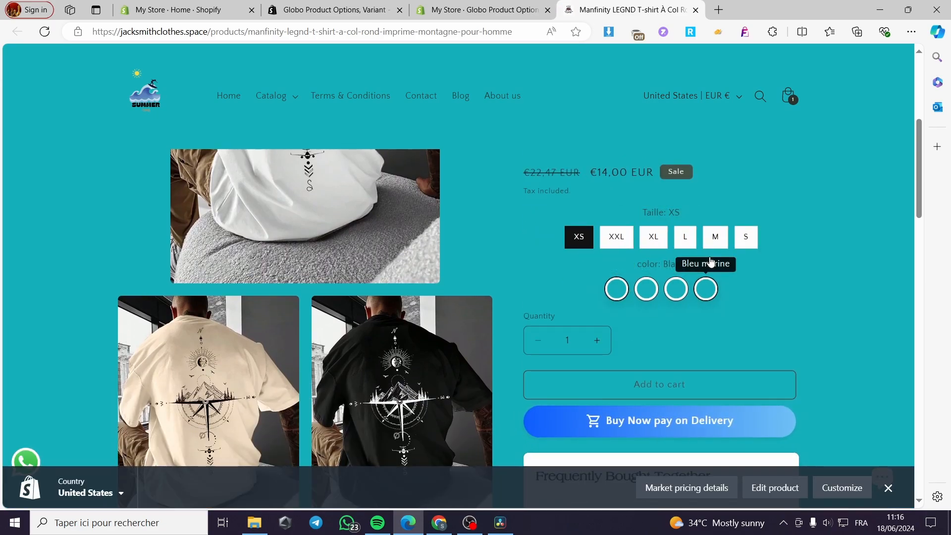
scroll(644, 228, down, 1)
scroll(644, 233, up, 1)
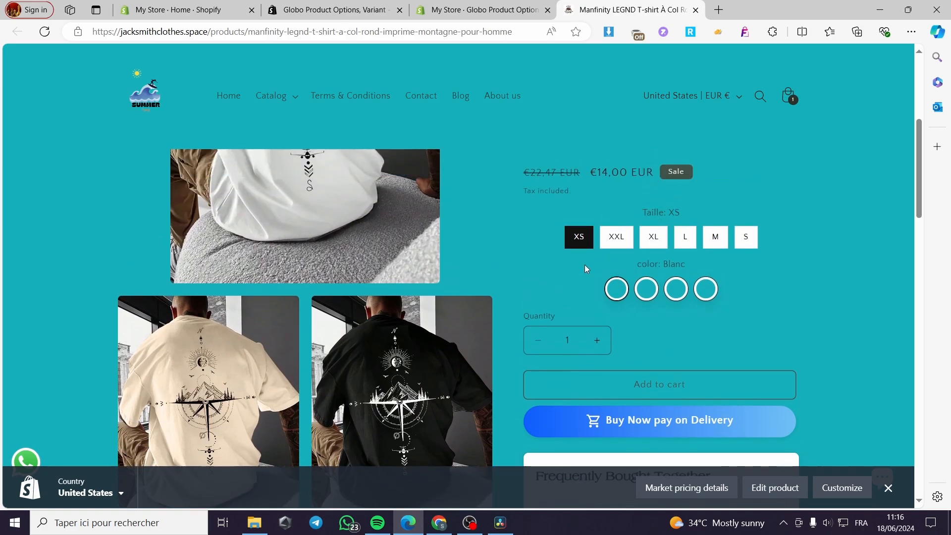
scroll(665, 256, down, 3)
scroll(665, 256, up, 3)
click(696, 10)
click(640, 188)
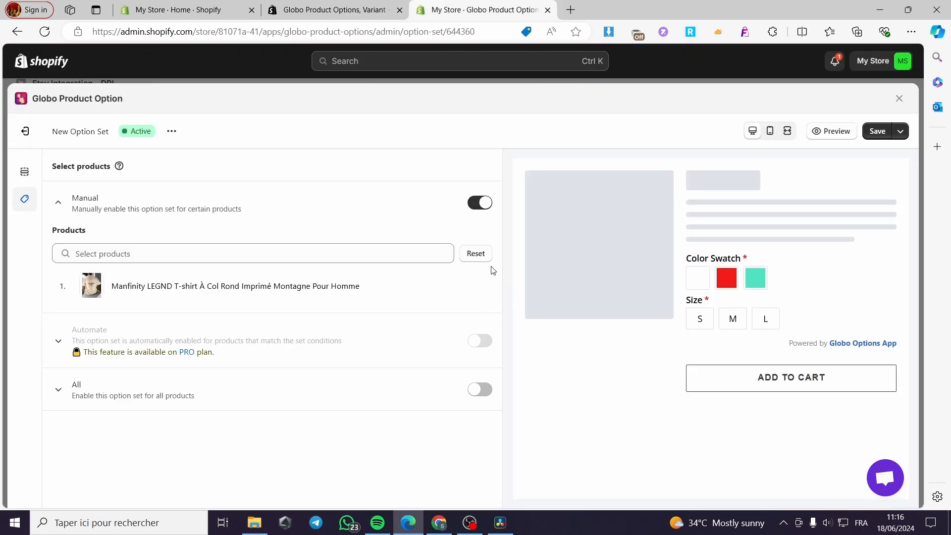
- Deselect all manually chosen products, select the product t-shirt instead, and save the option set
click(477, 255)
click(617, 343)
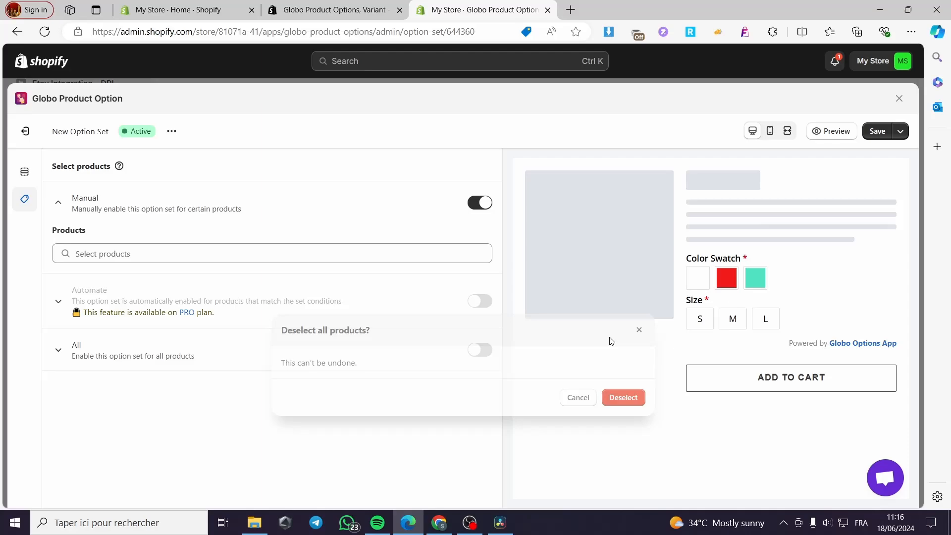
click(334, 253)
scroll(412, 259, down, 4)
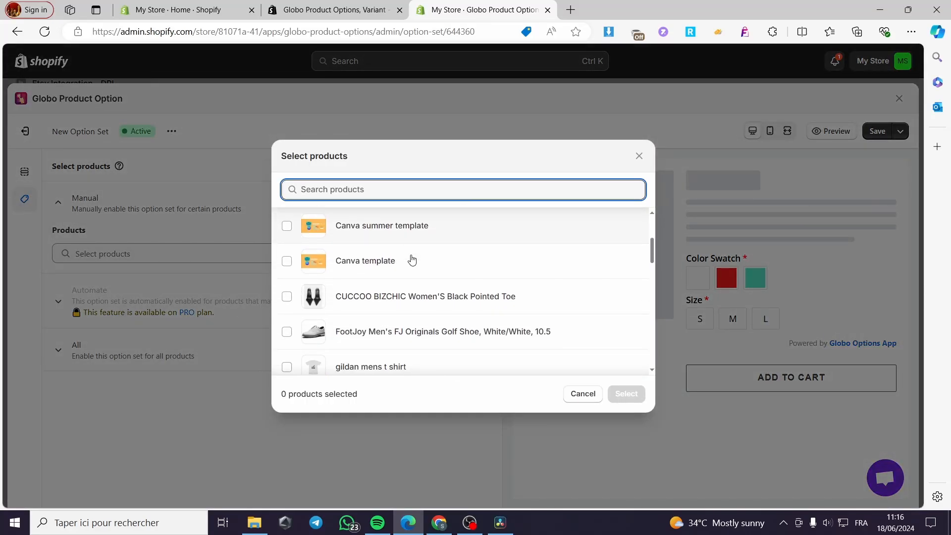
drag(653, 287, 653, 323)
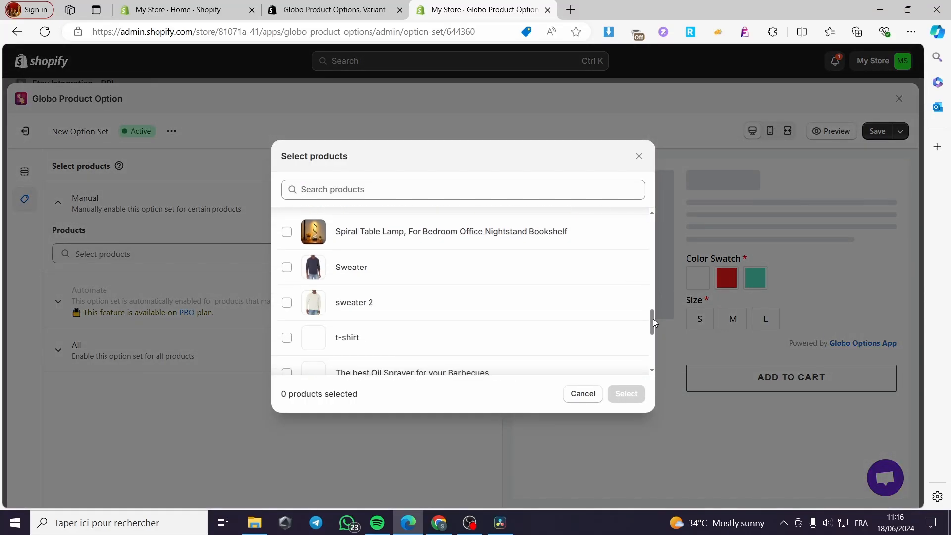
click(288, 341)
click(627, 393)
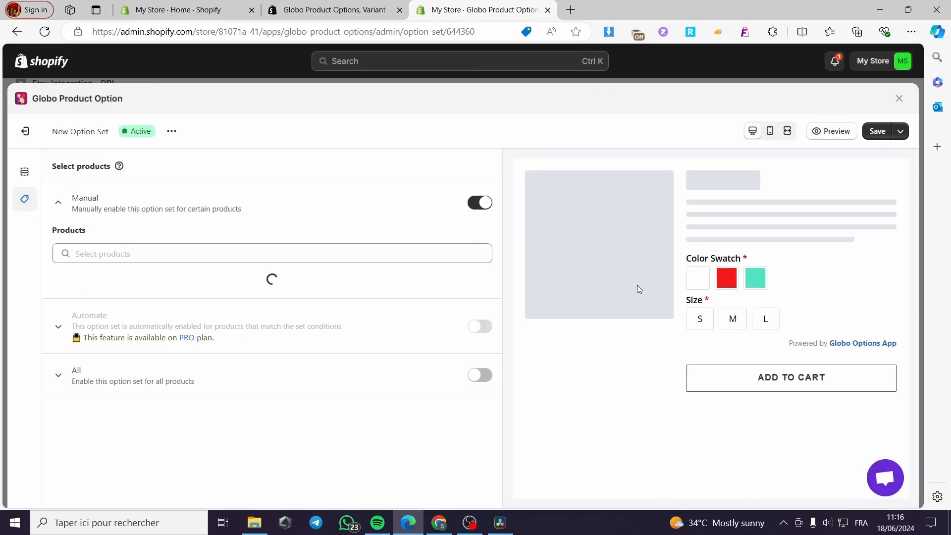
click(874, 132)
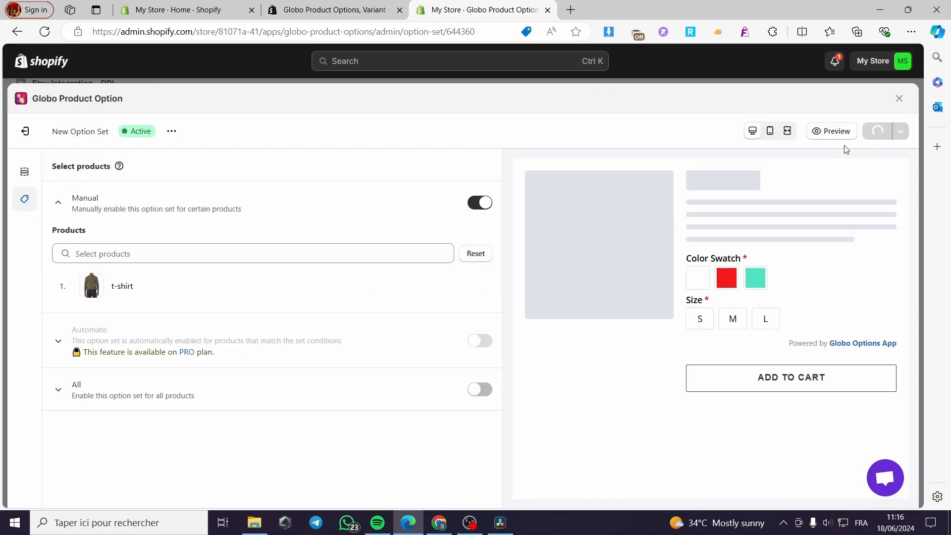
- Preview the t-shirt product in the storefront, examine its options, and return to the option set editor
click(839, 138)
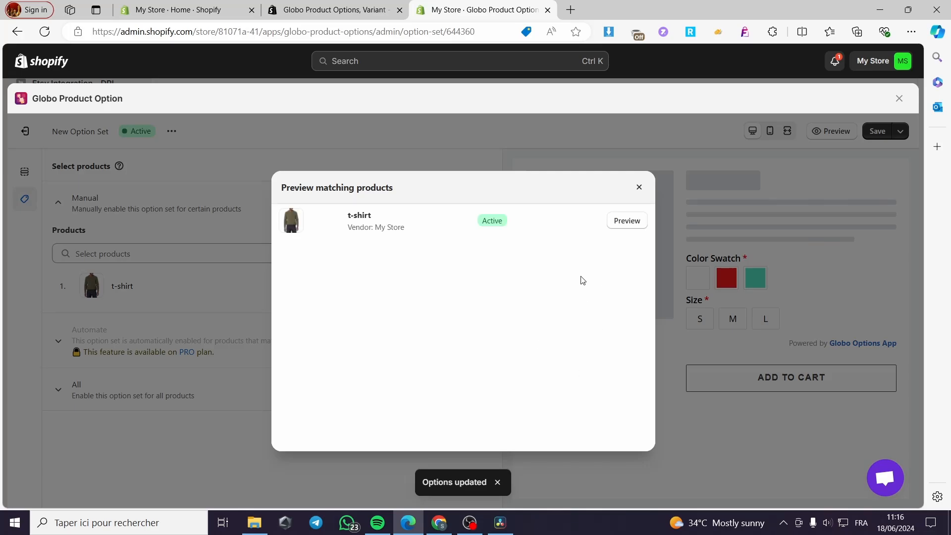
click(621, 223)
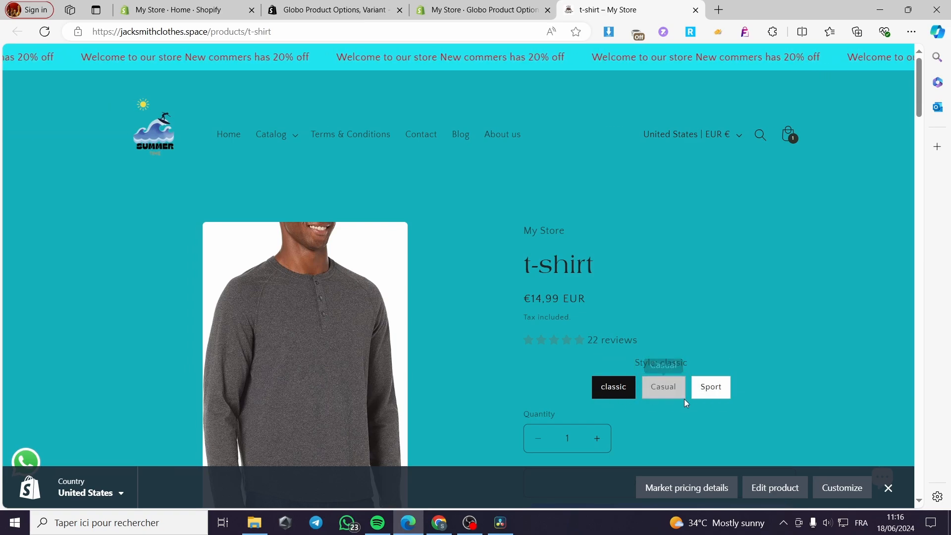
scroll(726, 399, down, 3)
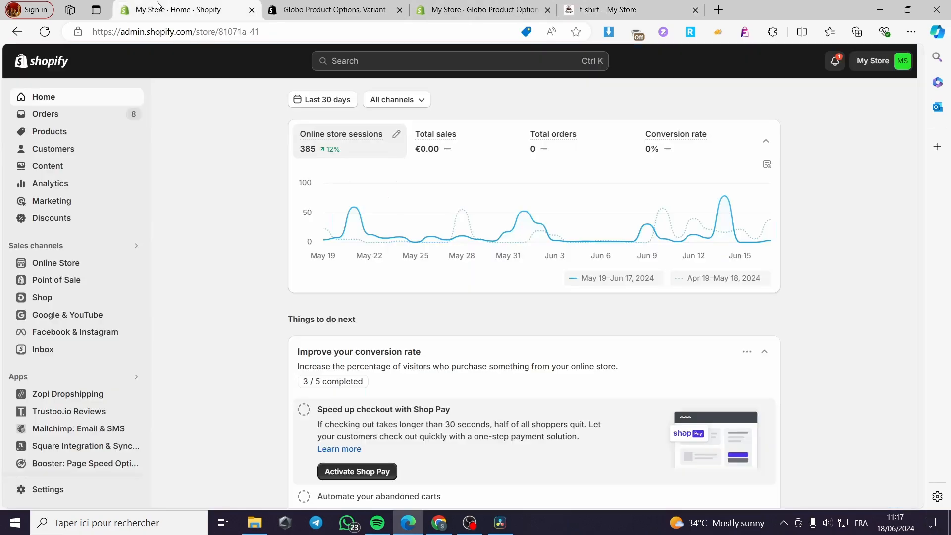
click(159, 8)
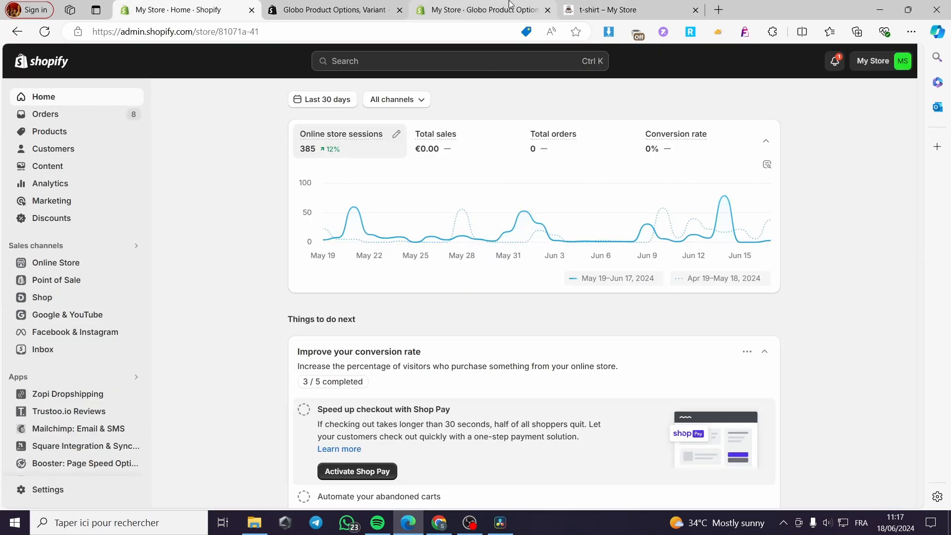
click(619, 9)
click(449, 11)
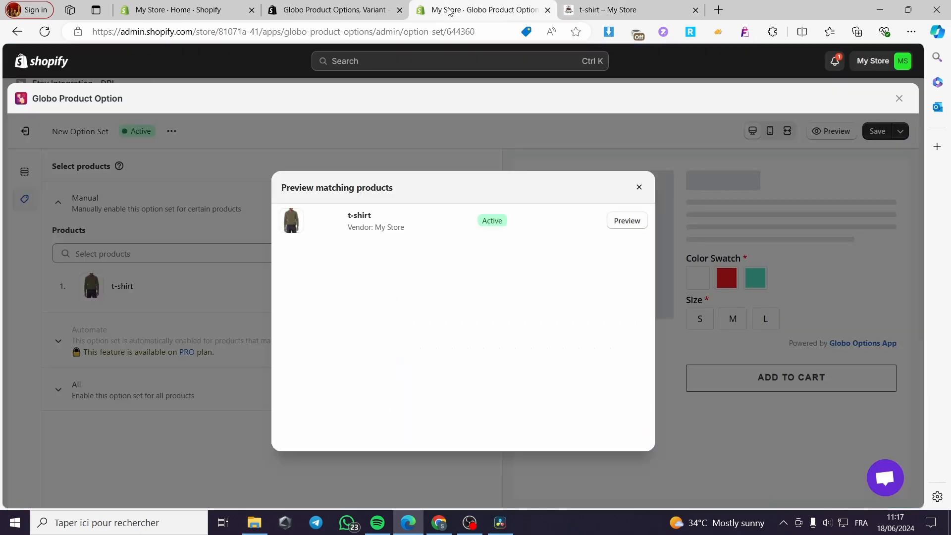
- Close the product preview, the option set editor and the Globo app store page, keeping only the store admin home open
click(639, 187)
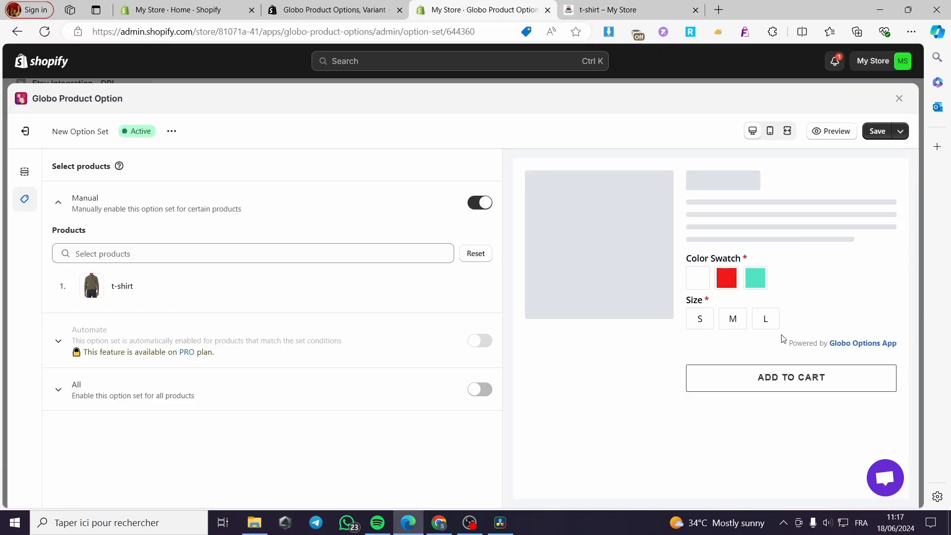
click(695, 10)
click(548, 11)
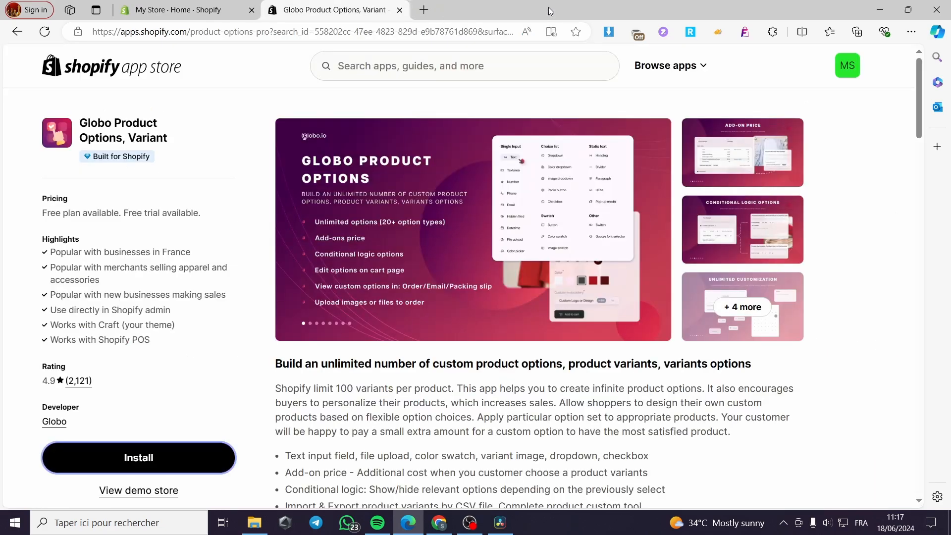
click(399, 10)
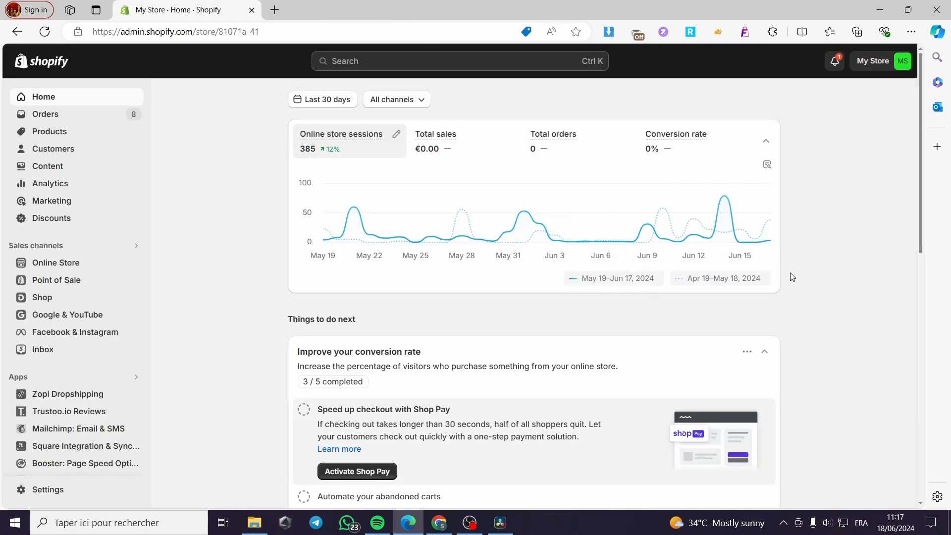